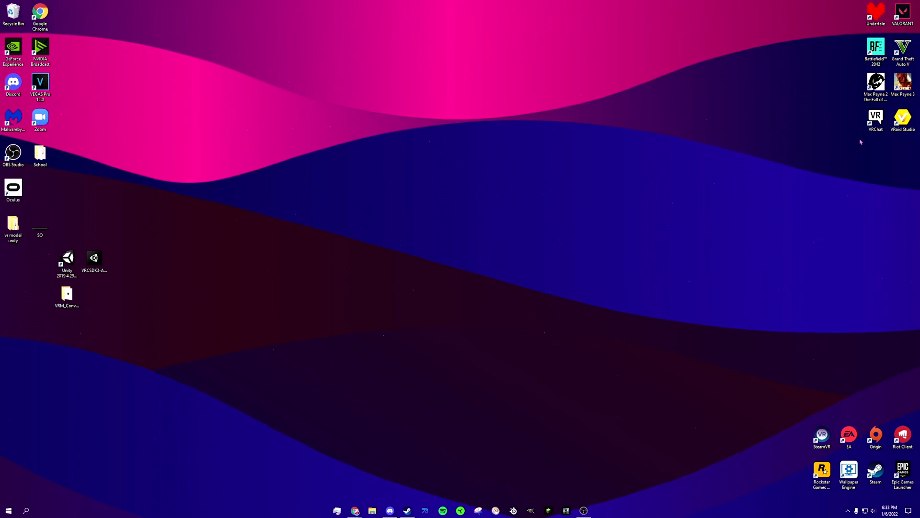
Step: Bring the Steam window back and search the store for 'vroid'
drag(905, 126, 556, 185)
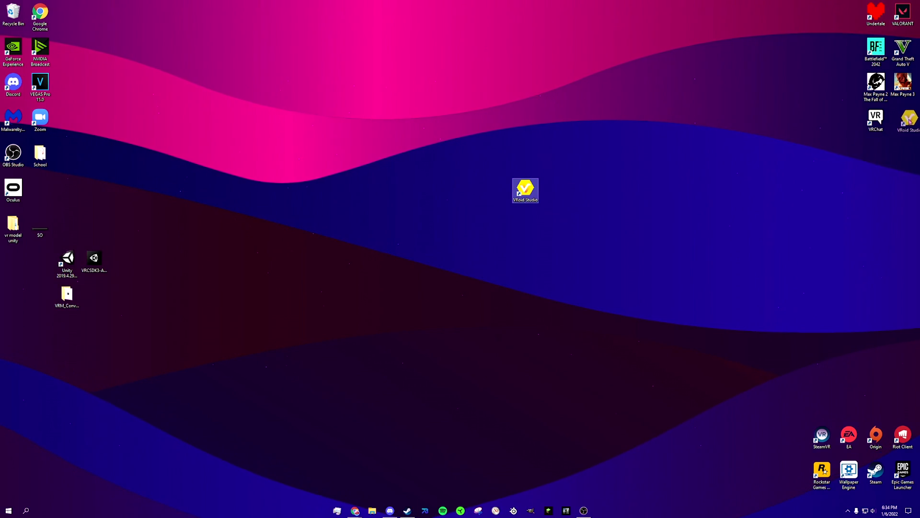
click(407, 510)
click(526, 102)
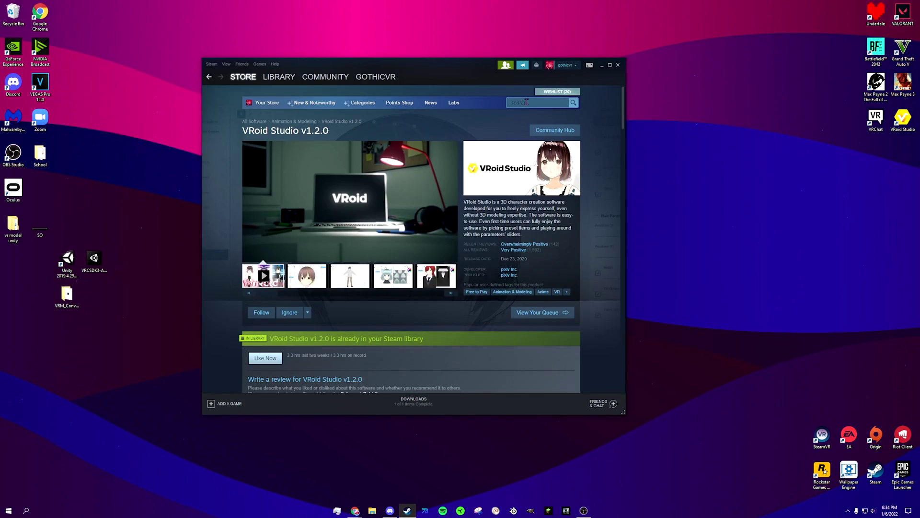
text(vroid)
key(Return)
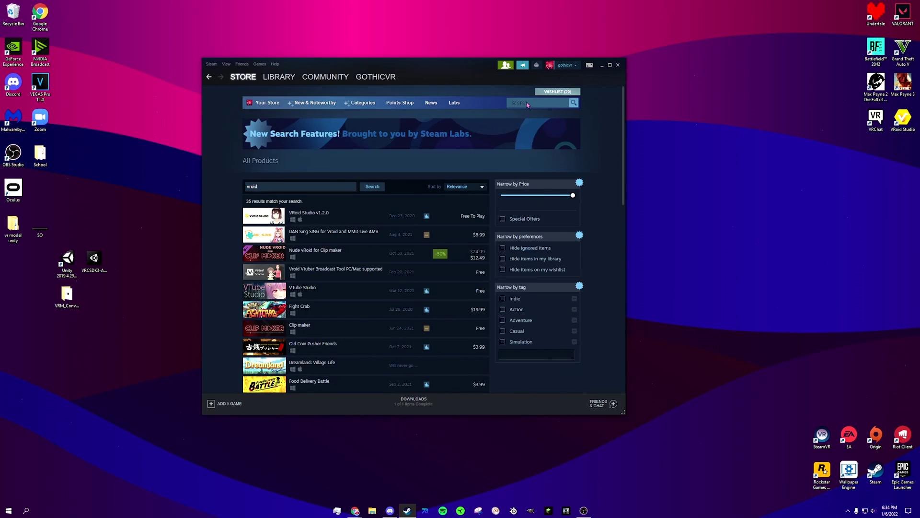
Step: Open the VRoid Studio v1.2.0 store page, view the white-hoodie screenshot, and close Steam
click(334, 216)
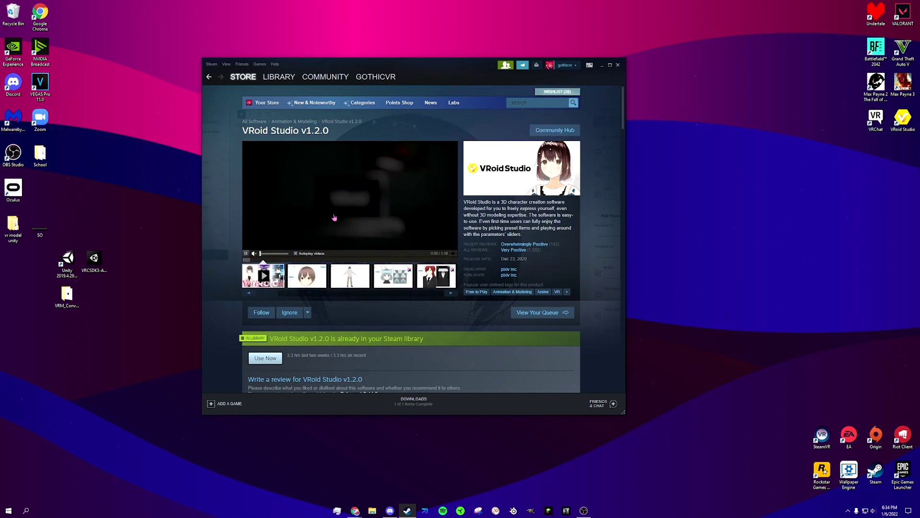
click(346, 277)
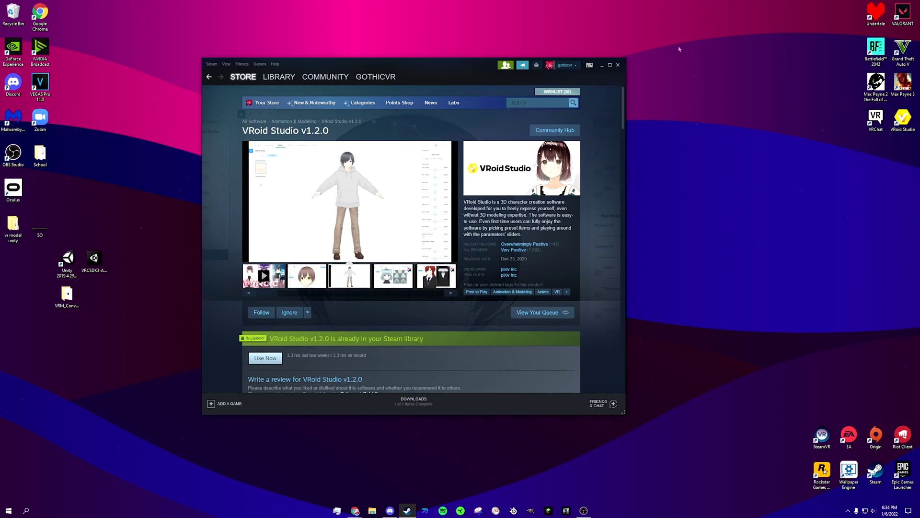
click(622, 66)
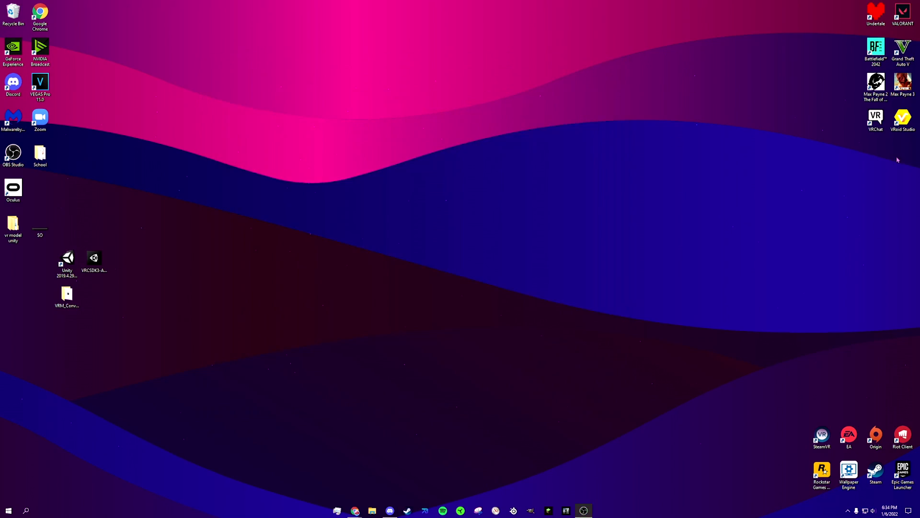
Step: Launch VRoid Studio maximized and load the 'my vrchat model' avatar into the editor
double_click(909, 124)
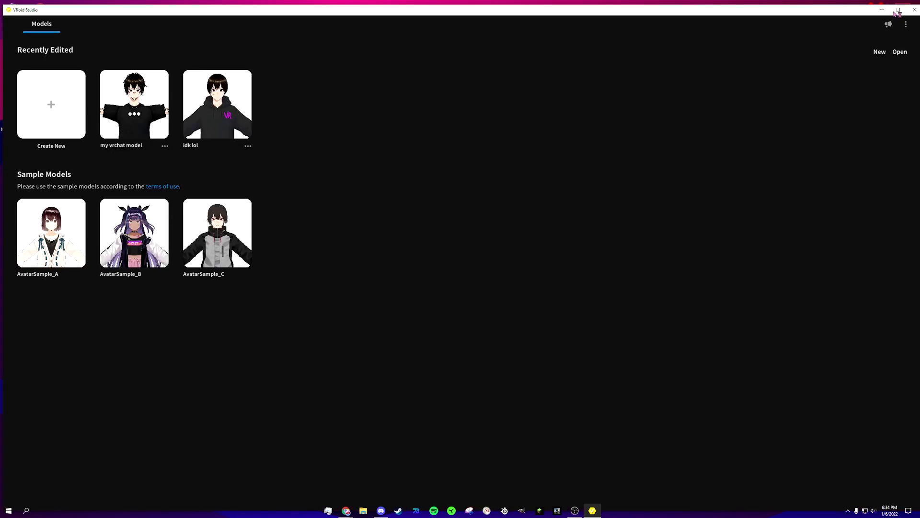
click(903, 10)
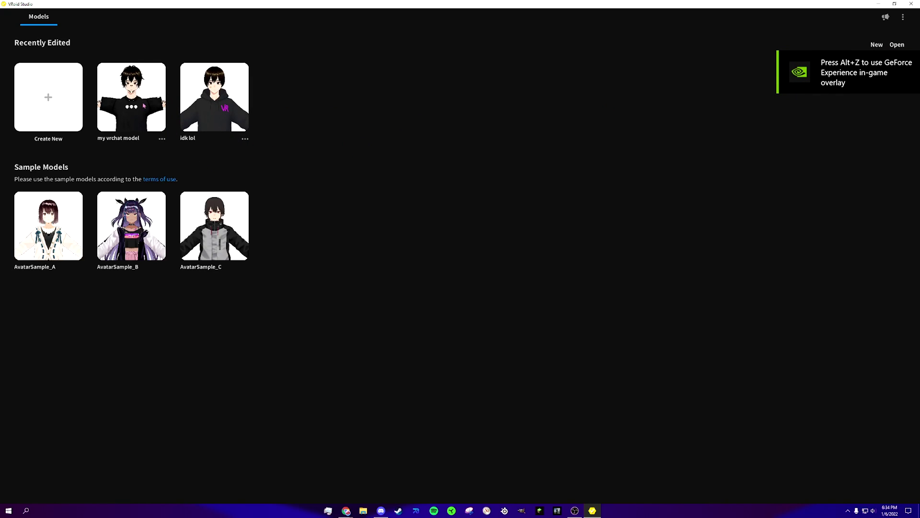
click(162, 139)
click(377, 116)
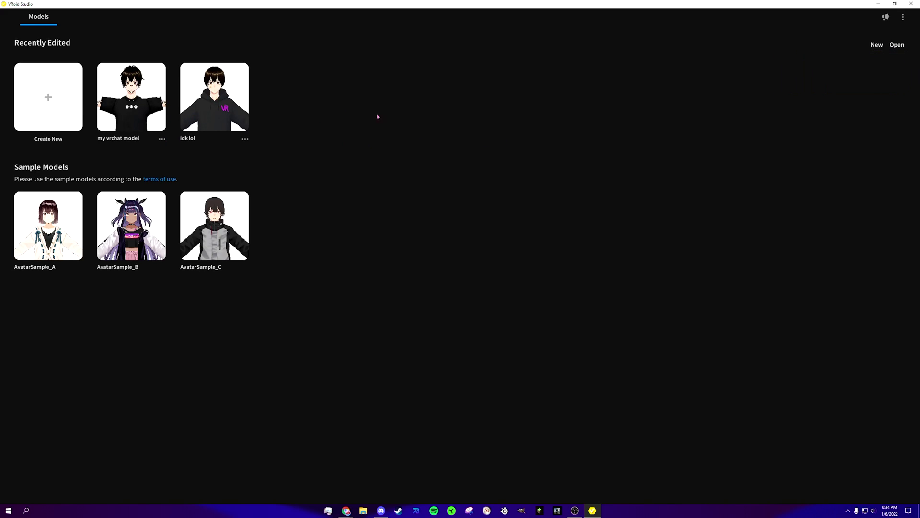
click(153, 95)
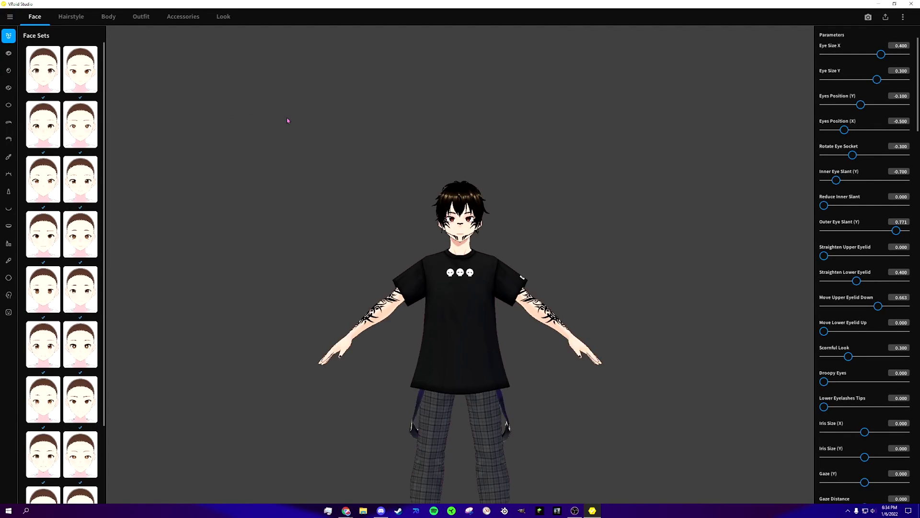
Step: Pan and orbit to check the avatar's legs, shoes, back and front, then show the export choices
right_drag(553, 184, 555, 106)
drag(641, 165, 719, 179)
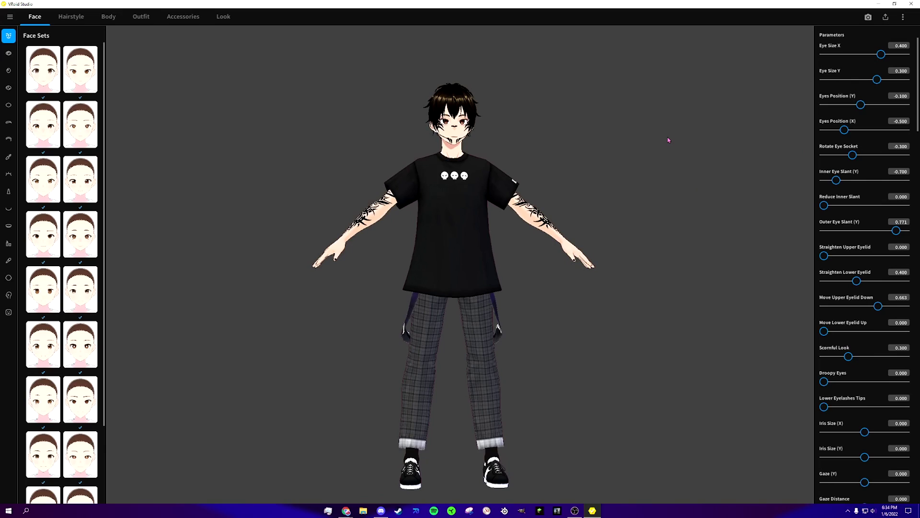
drag(640, 138, 638, 139)
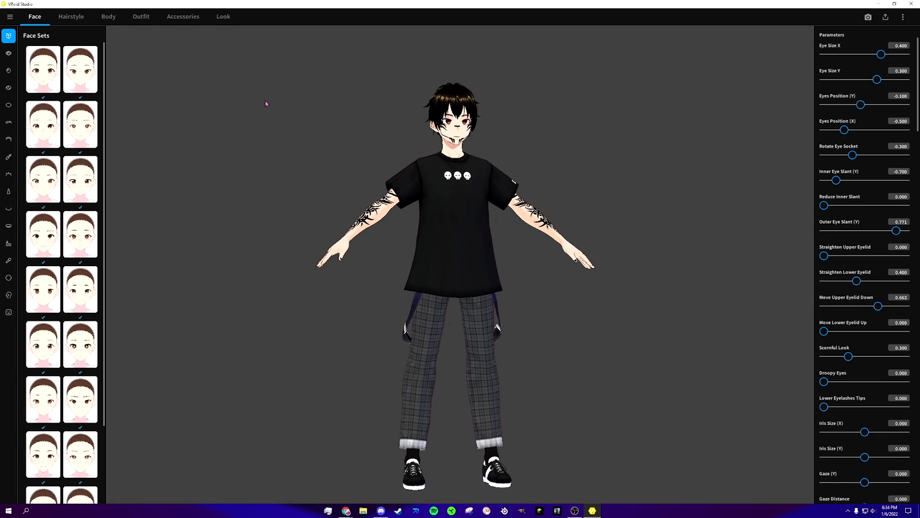
click(886, 18)
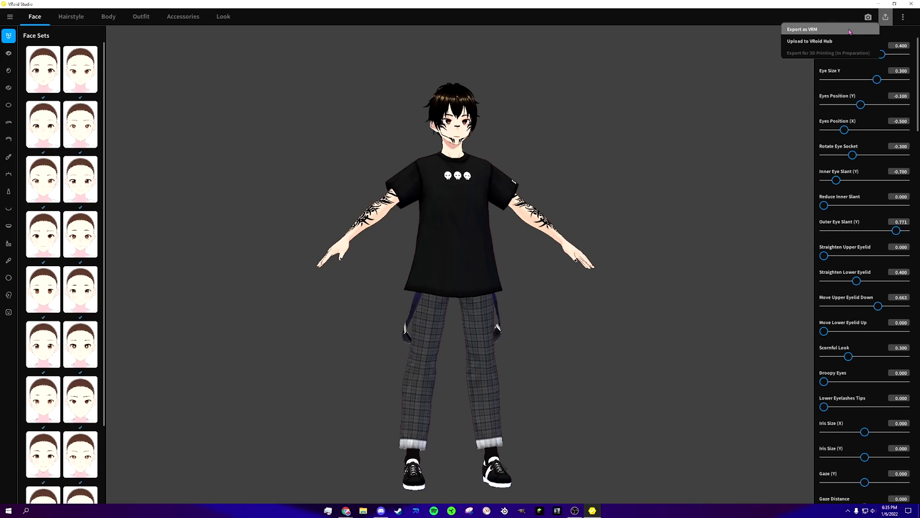
Step: Start Export as VRM and review the 'gothicvr v1.1' title, creator field and licence settings
click(849, 32)
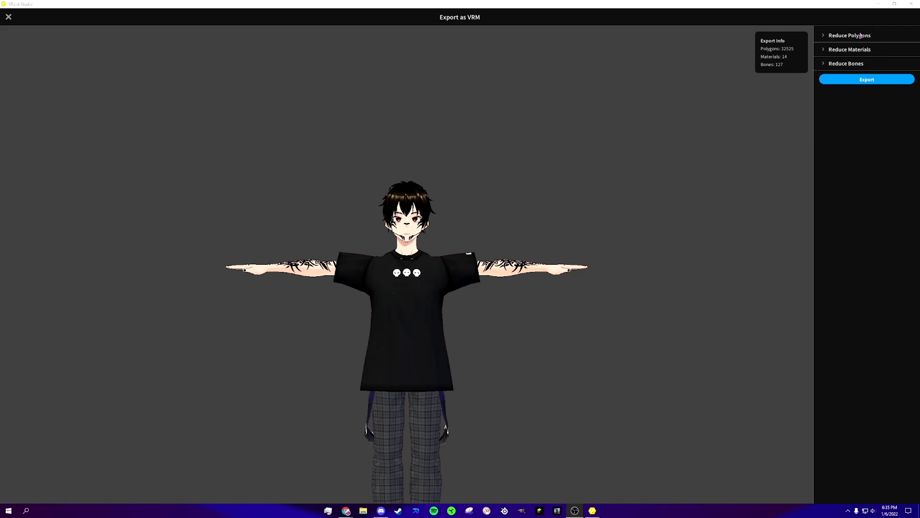
click(854, 85)
click(429, 195)
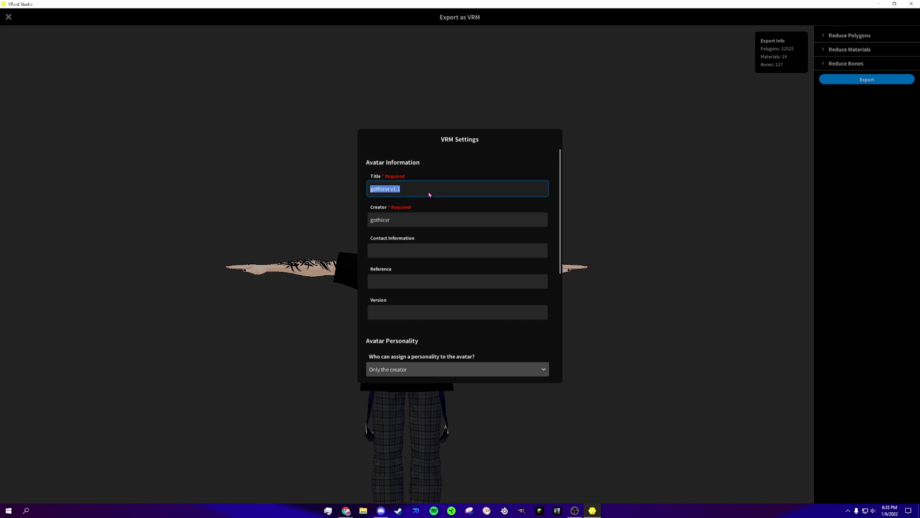
click(429, 196)
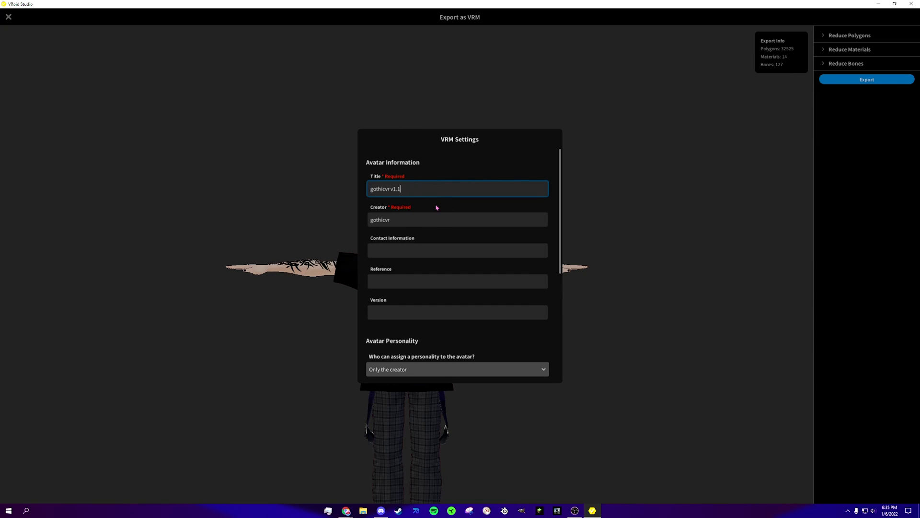
click(419, 227)
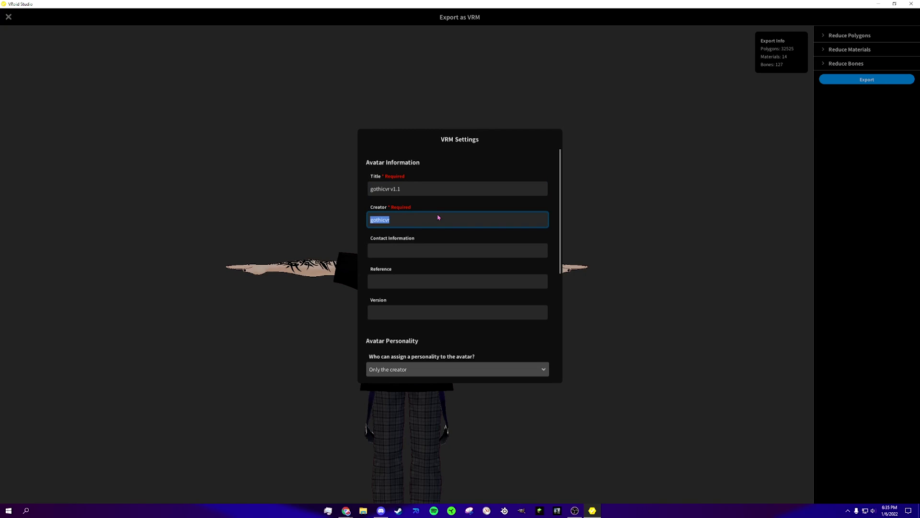
scroll(421, 230, down, 2)
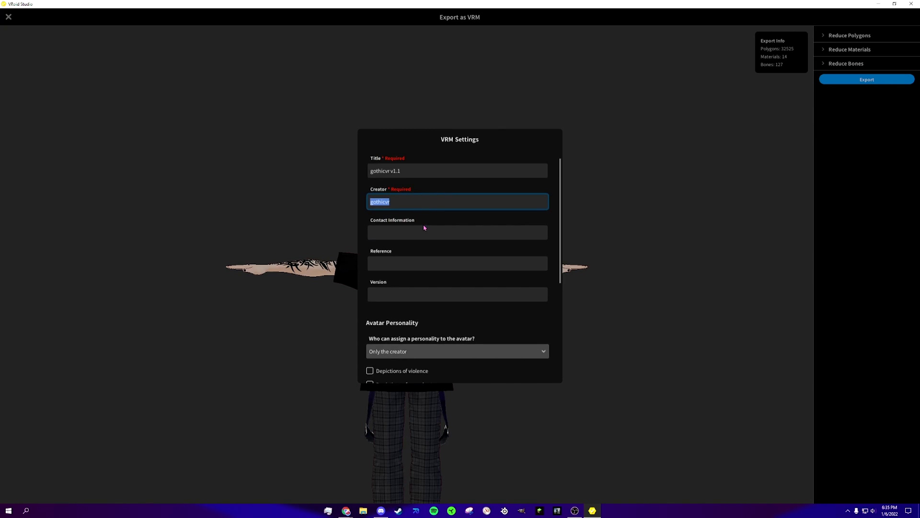
scroll(458, 216, down, 2)
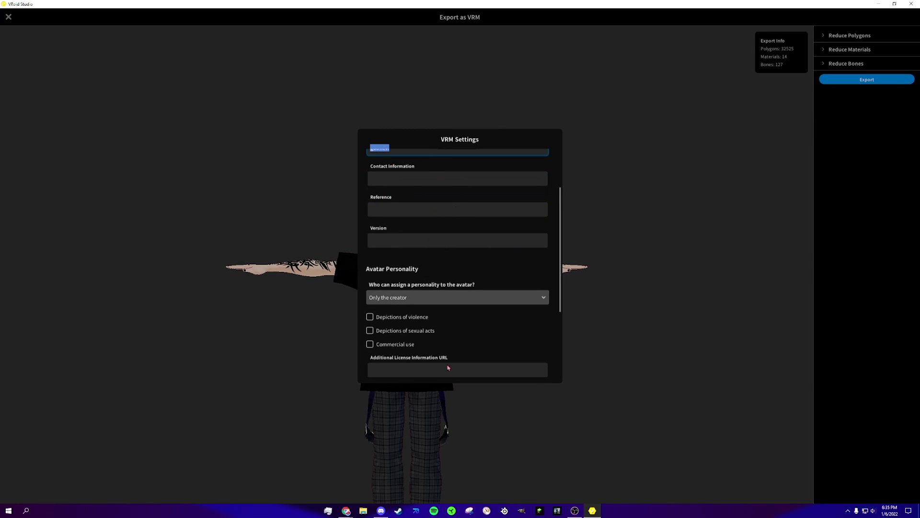
scroll(460, 312, down, 6)
Step: Save gothicvr v1.1.vrm in Documents\vroid\avatars, replacing the old file, then close VRoid Studio
click(387, 349)
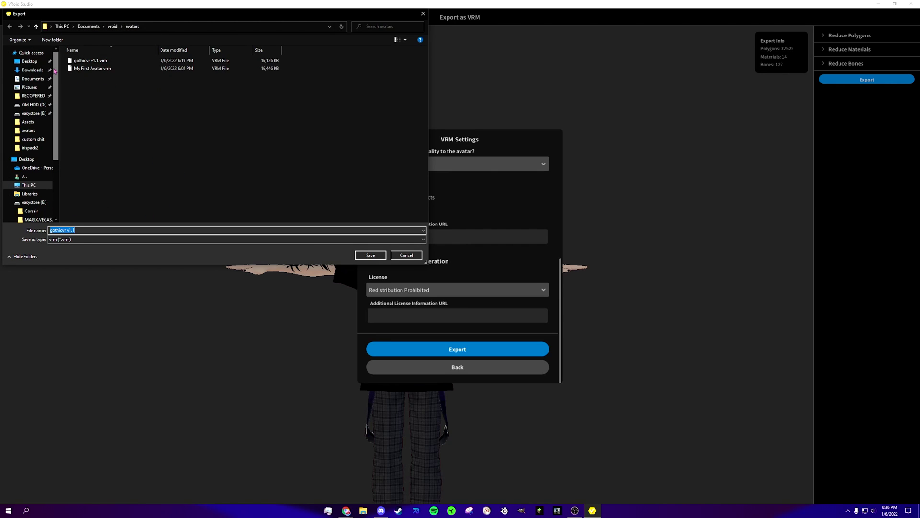
click(371, 256)
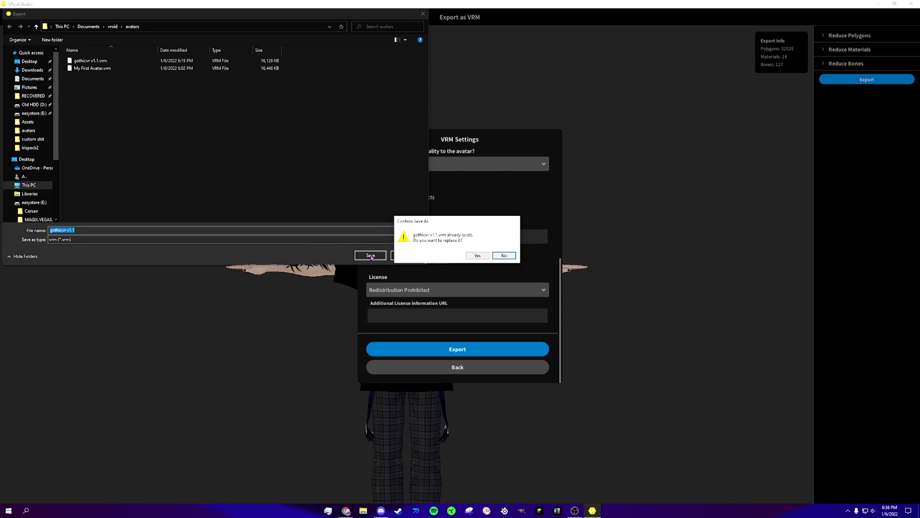
click(477, 256)
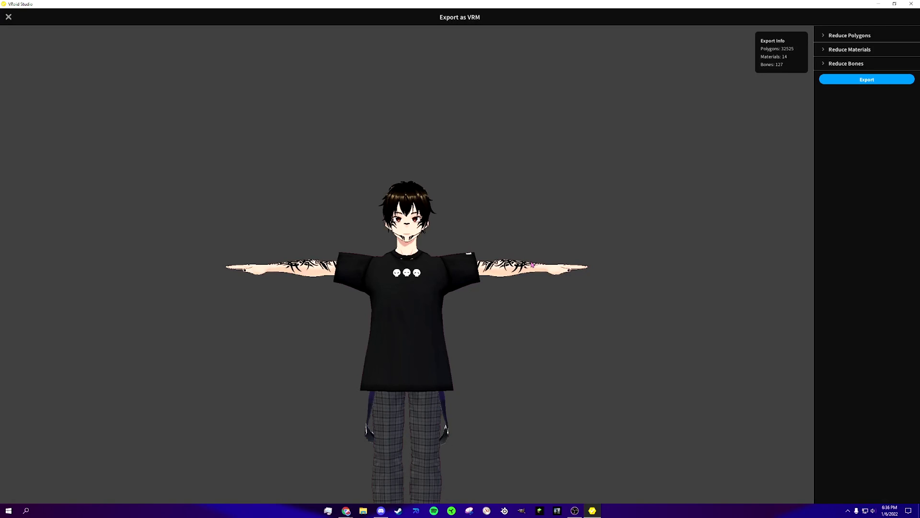
click(911, 4)
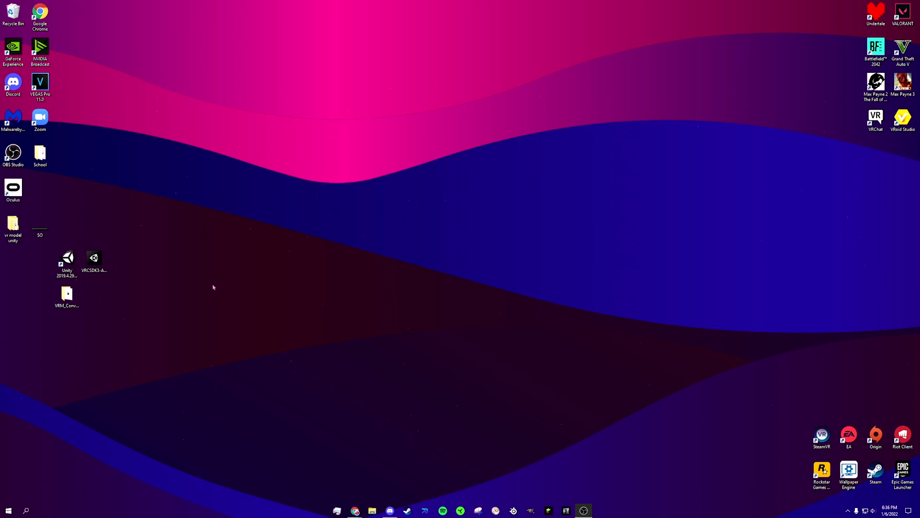
Step: Return to the Unity download archive and scroll down to the Unity 2019.4.29 entry
mouse_move(354, 510)
click(333, 481)
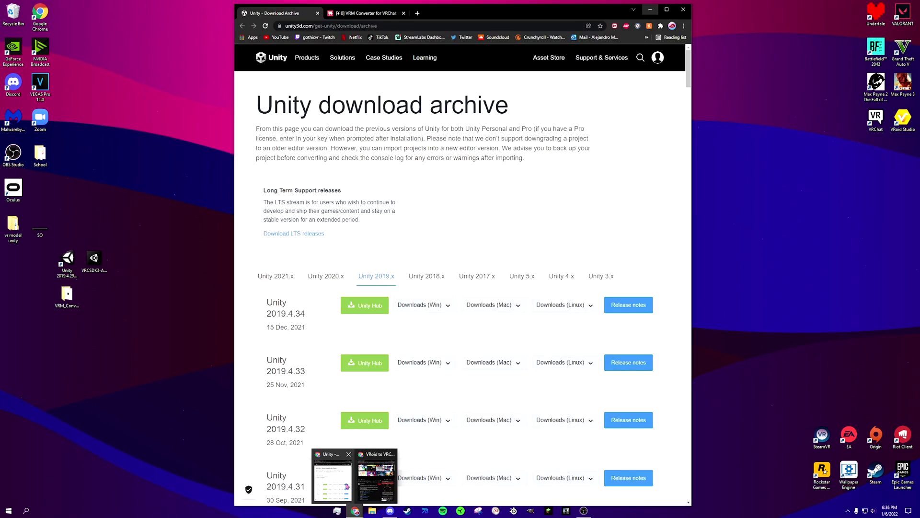
mouse_move(330, 66)
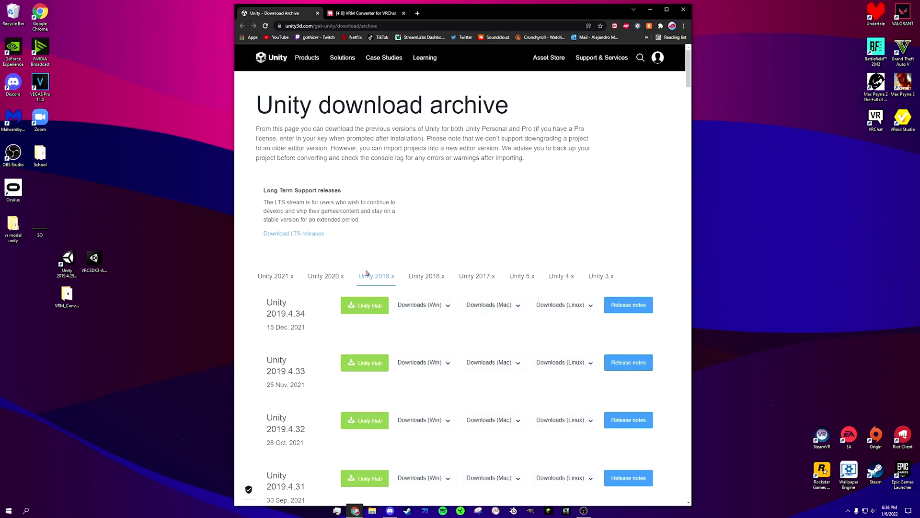
scroll(241, 198, down, 1)
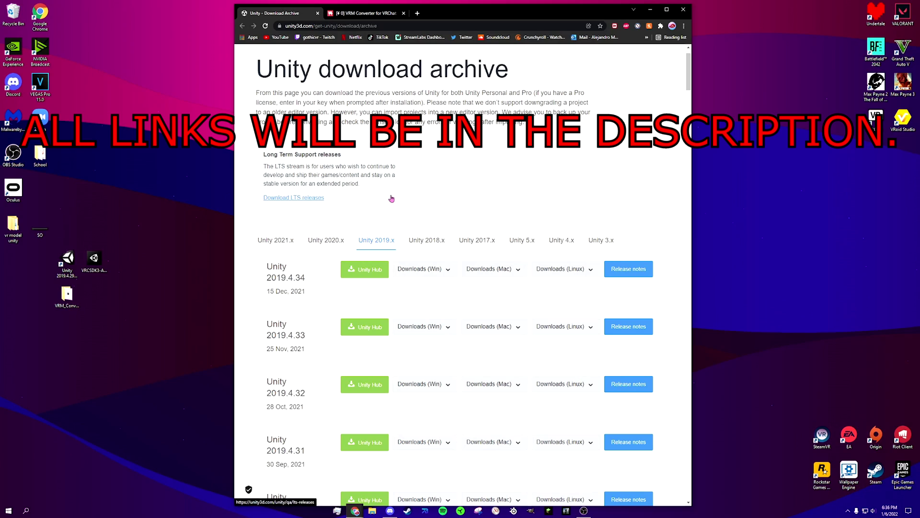
scroll(385, 239, down, 2)
click(69, 263)
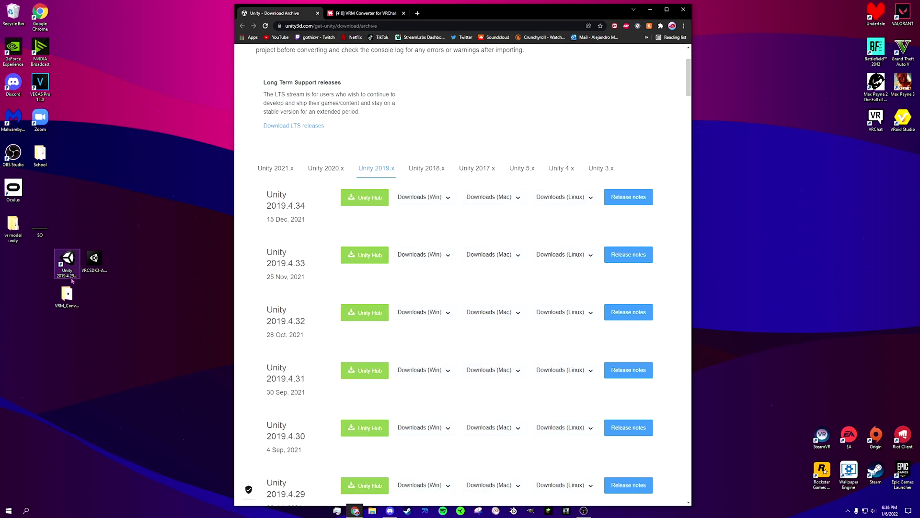
scroll(331, 292, down, 2)
scroll(335, 292, down, 3)
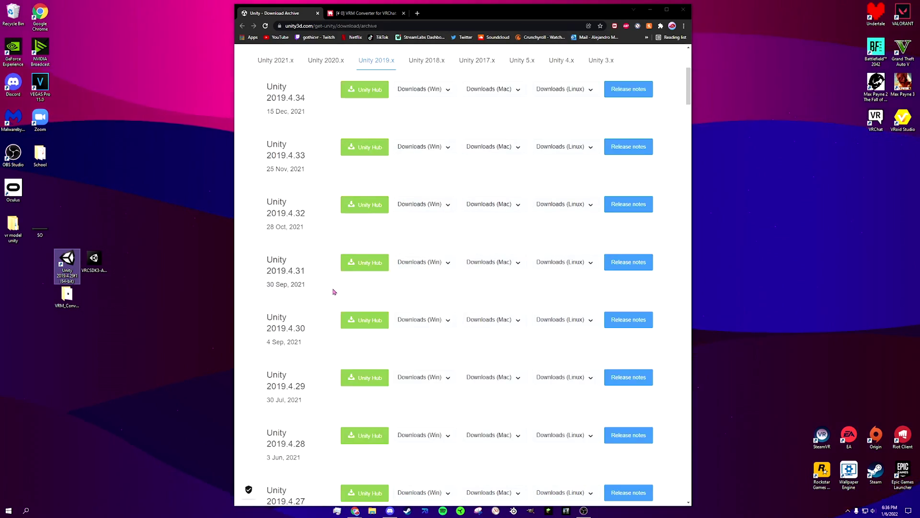
click(302, 325)
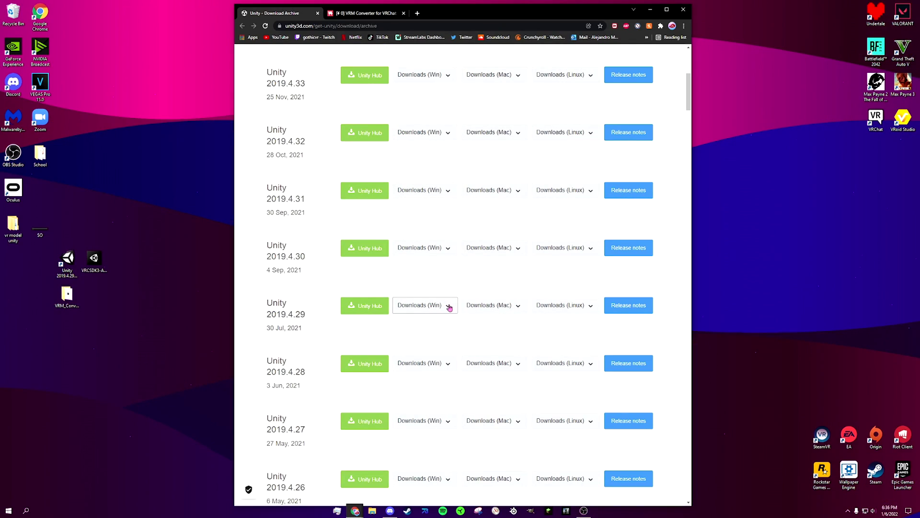
Step: Choose Unity Editor 64-bit from 2019.4.29's Windows downloads, then cancel the save
click(449, 307)
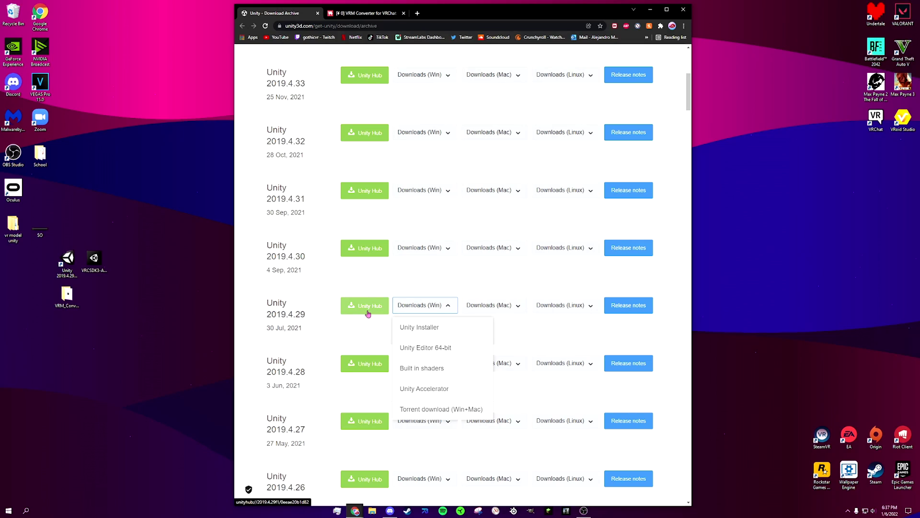
click(432, 350)
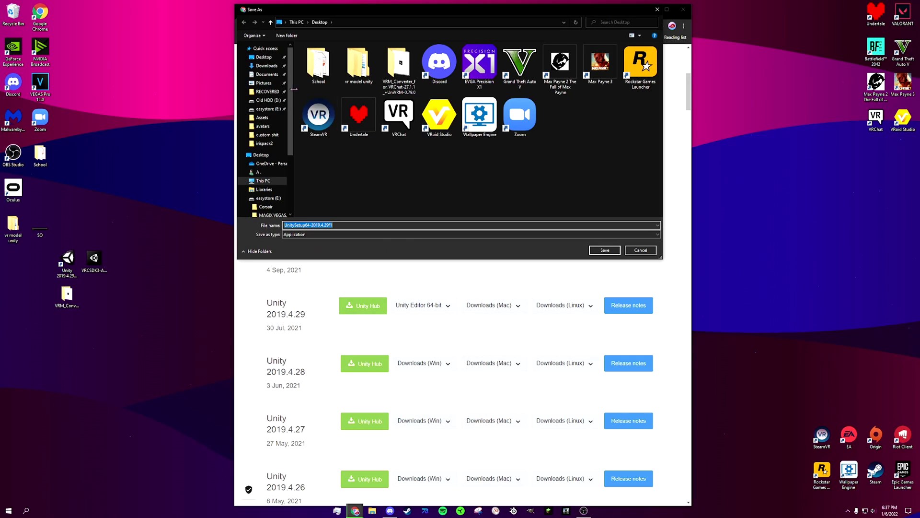
click(641, 250)
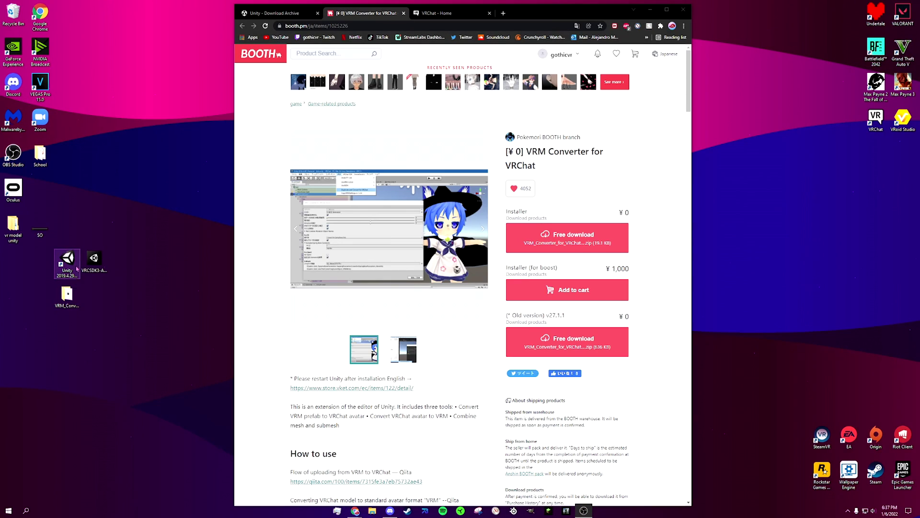
Step: On the VRM Converter for VRChat page, start the old v27.1.1 download and cancel saving it
click(77, 266)
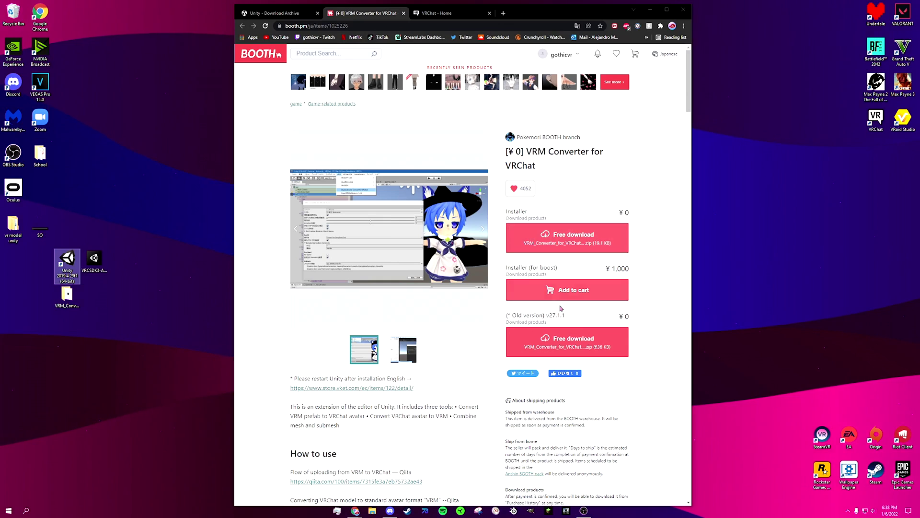
click(562, 341)
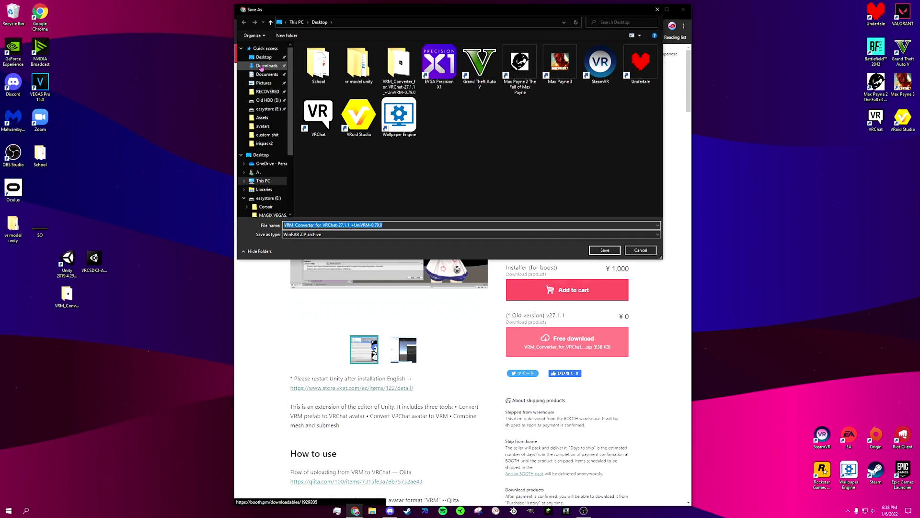
click(264, 57)
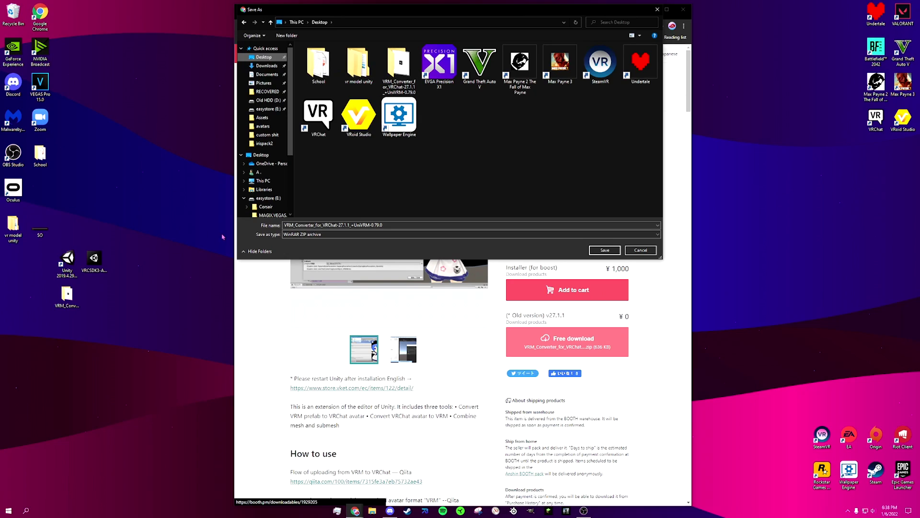
click(642, 252)
Step: Move the desktop VRM_Converter zip, open it to see its Unity package, and close it
drag(67, 294, 119, 328)
double_click(120, 329)
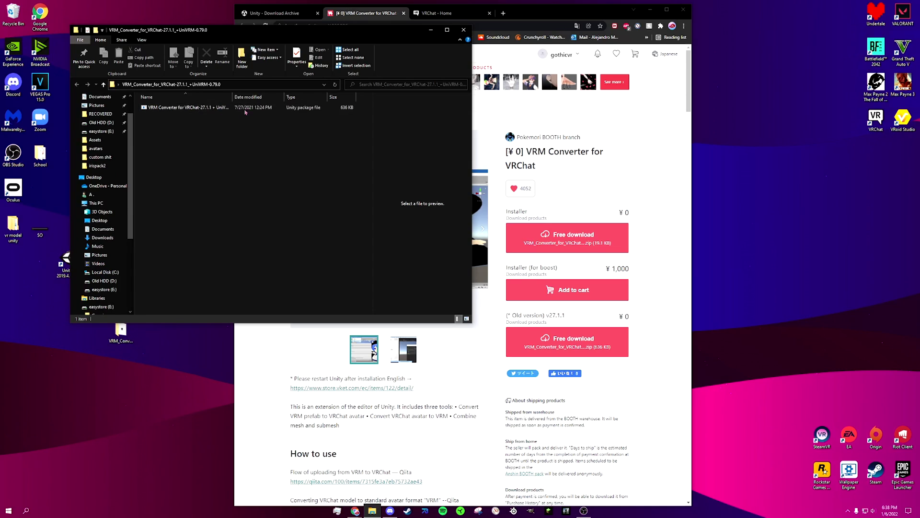
click(463, 30)
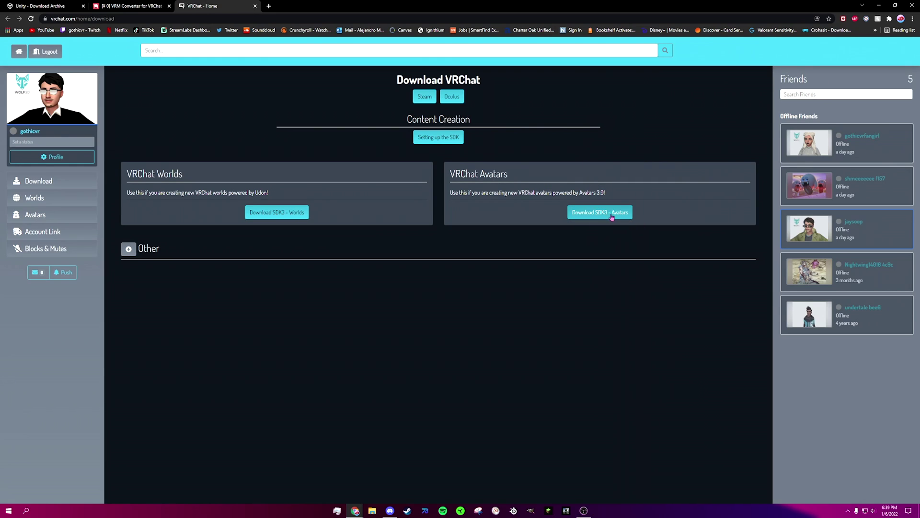
Step: Start the SDK3 - Avatars download and cancel saving it to the desktop
click(601, 215)
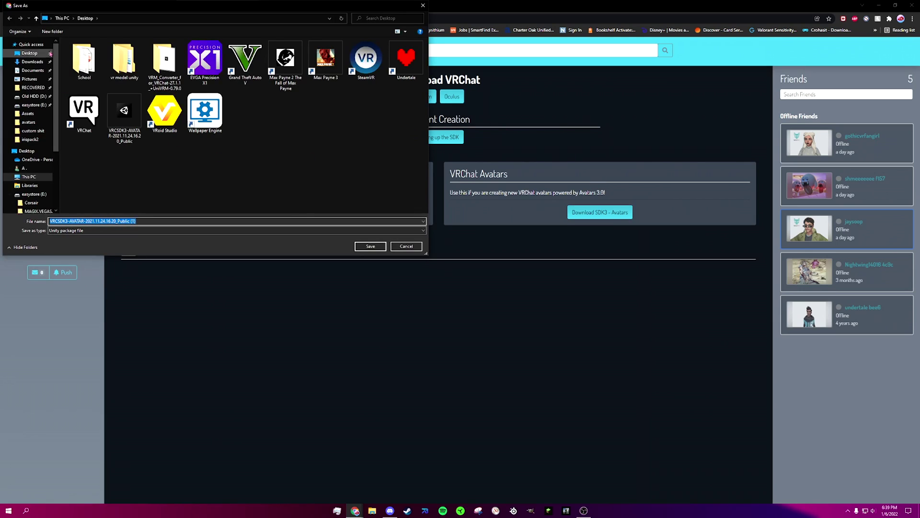
click(31, 53)
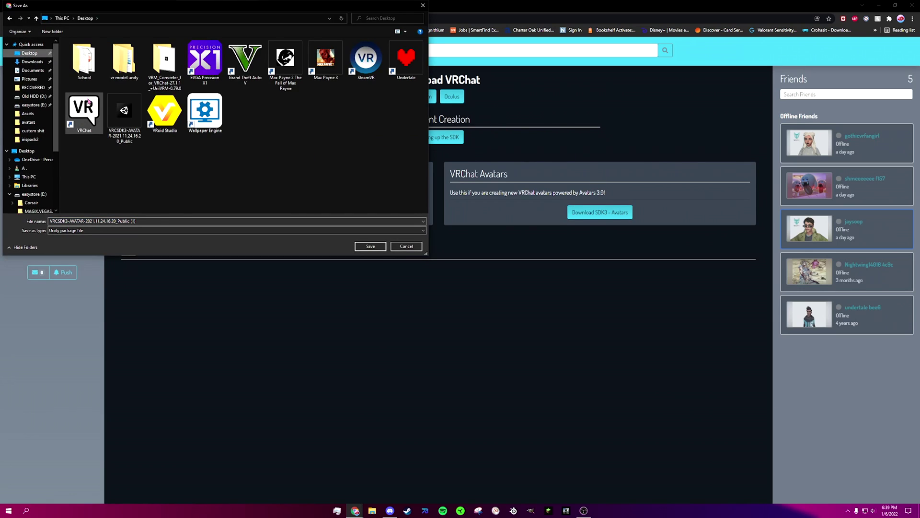
click(406, 246)
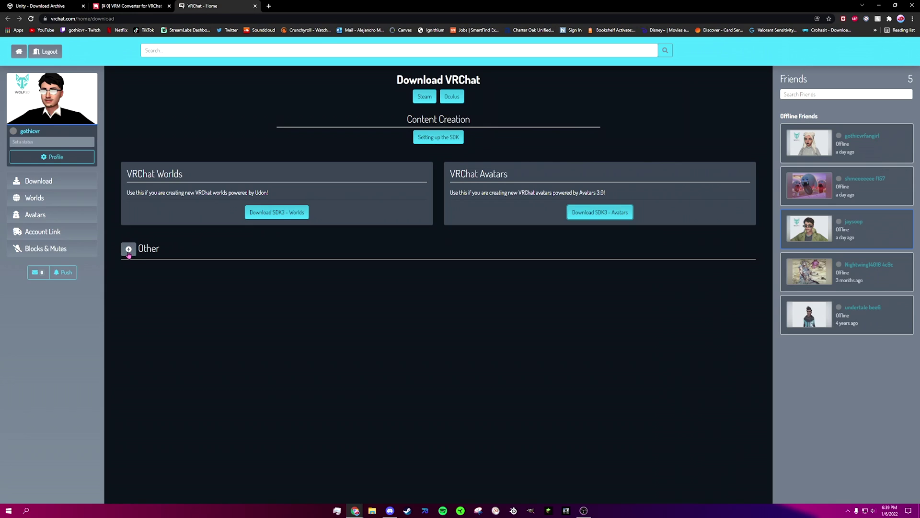
Step: Expand and collapse the Other downloads section, then put the browser away to the desktop
click(129, 250)
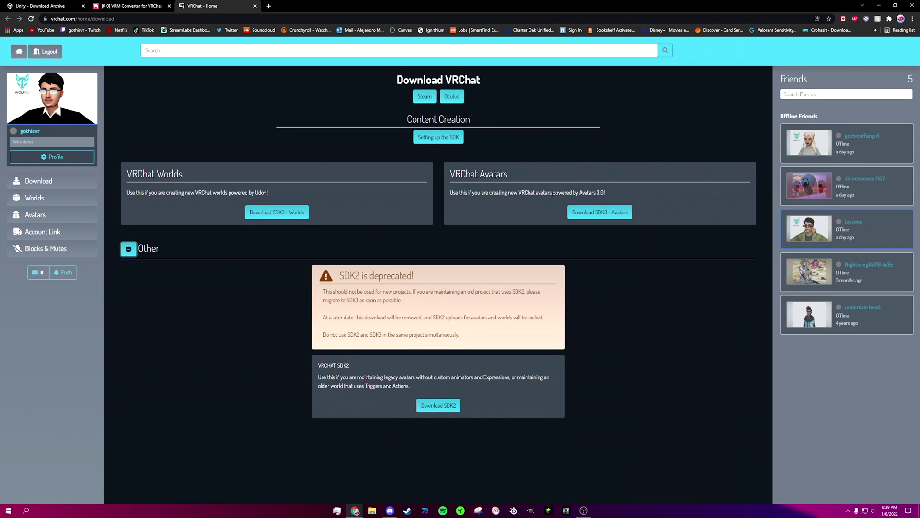
click(229, 257)
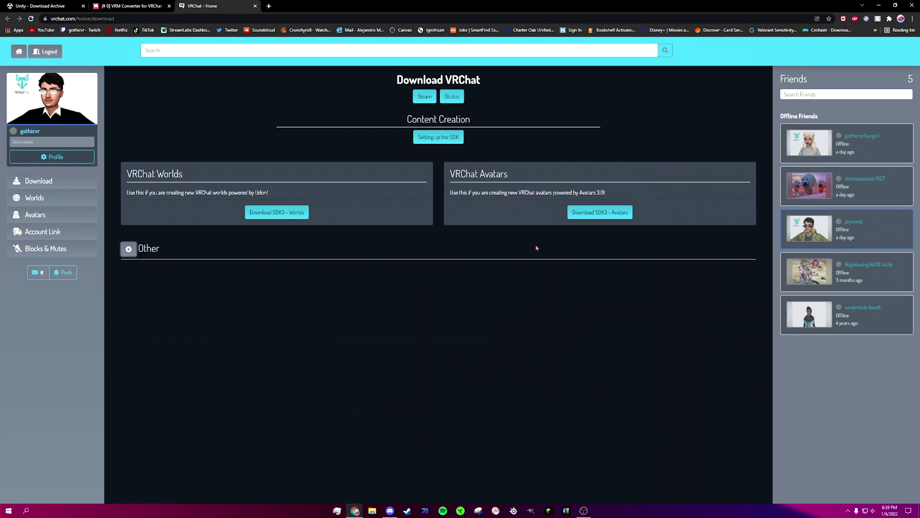
key(super+d)
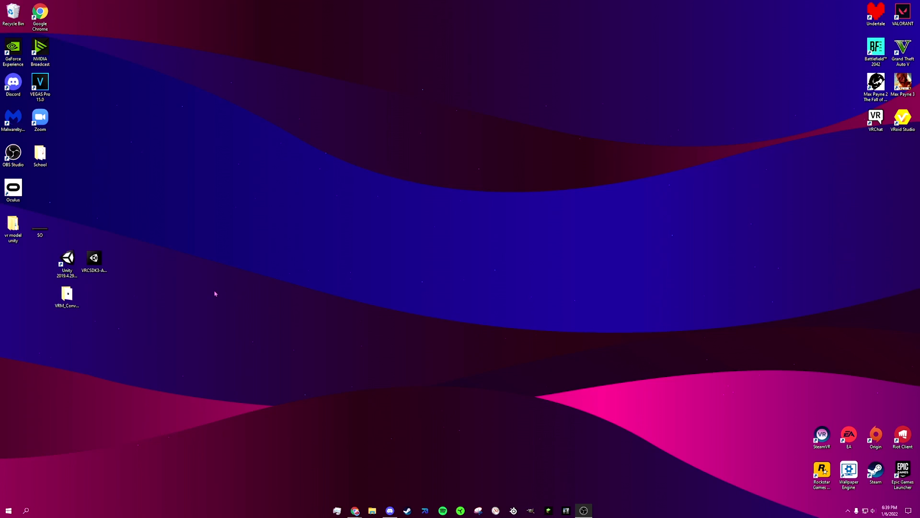
Step: Launch Unity 2019.4.29f1 and create an empty project in a new folder inside vr model unity
double_click(73, 265)
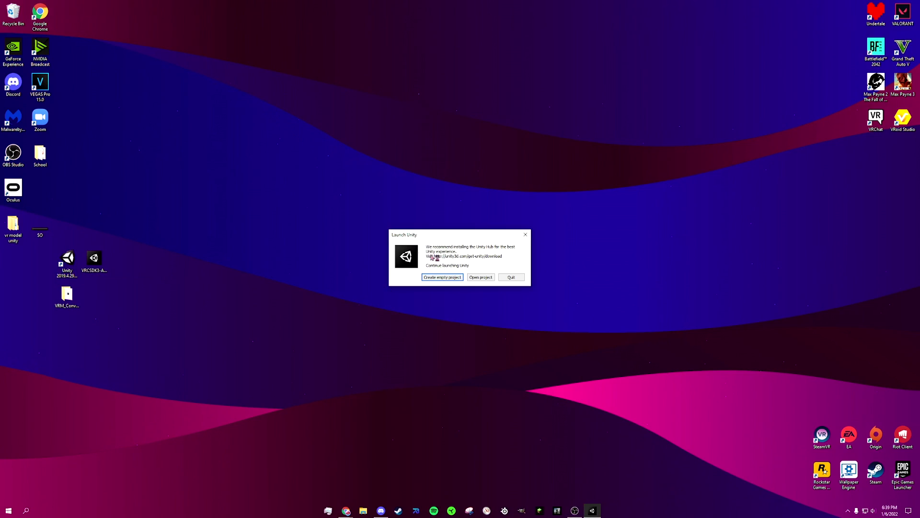
click(450, 279)
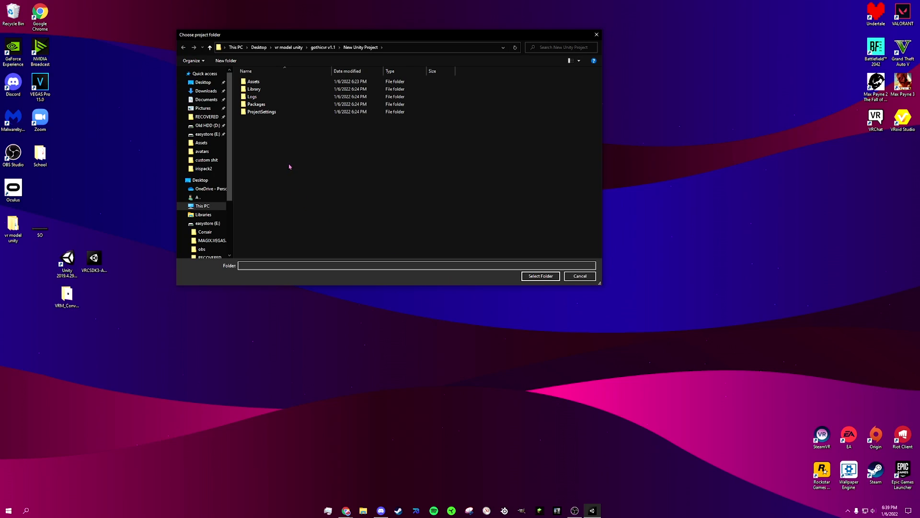
key(alt+Up)
right_click(305, 135)
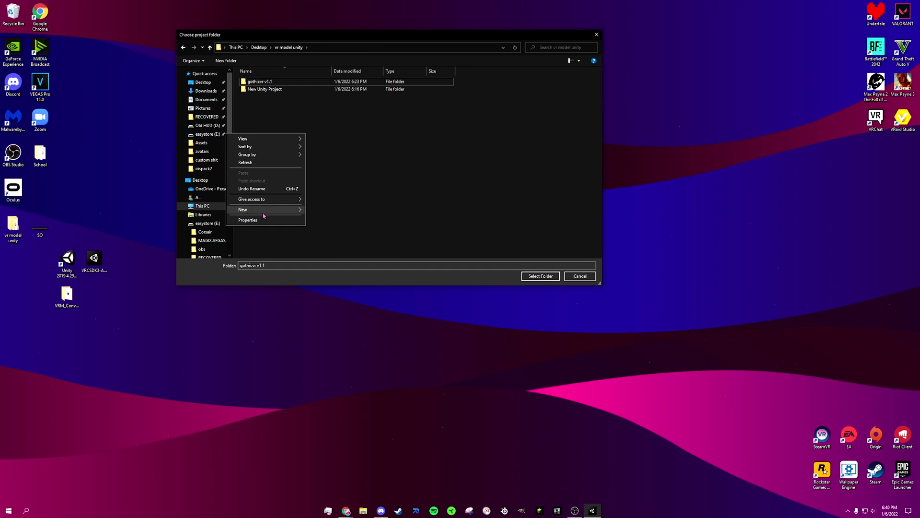
mouse_move(288, 209)
click(345, 211)
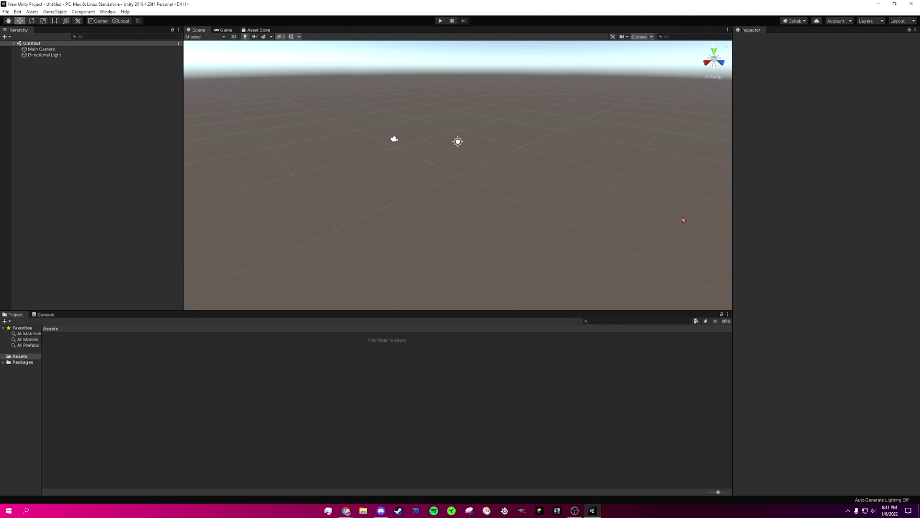
Step: Restore and reposition the Unity editor, then choose Import Package > Custom Package from Assets
click(894, 4)
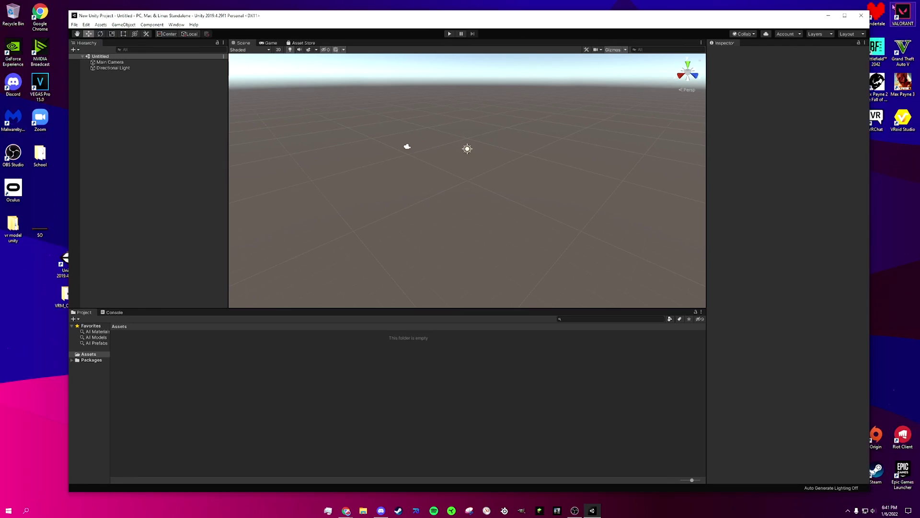
drag(438, 19, 490, 11)
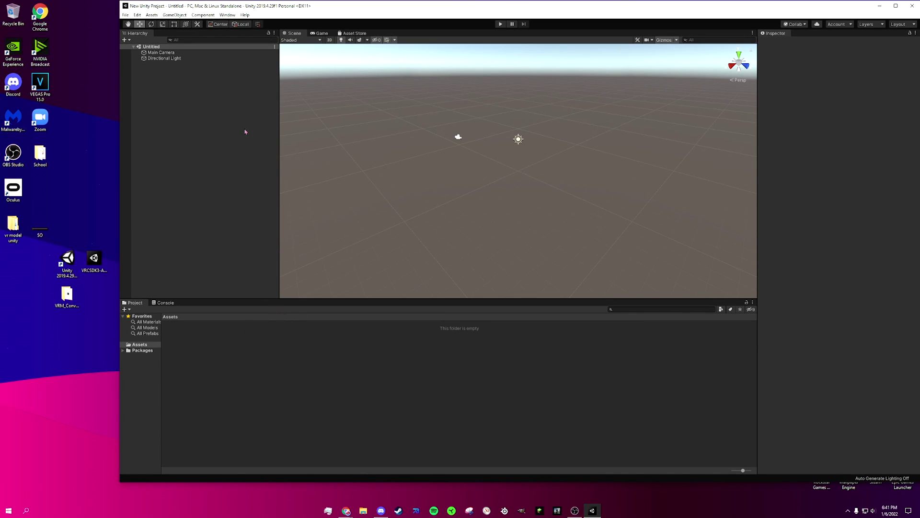
right_click(297, 355)
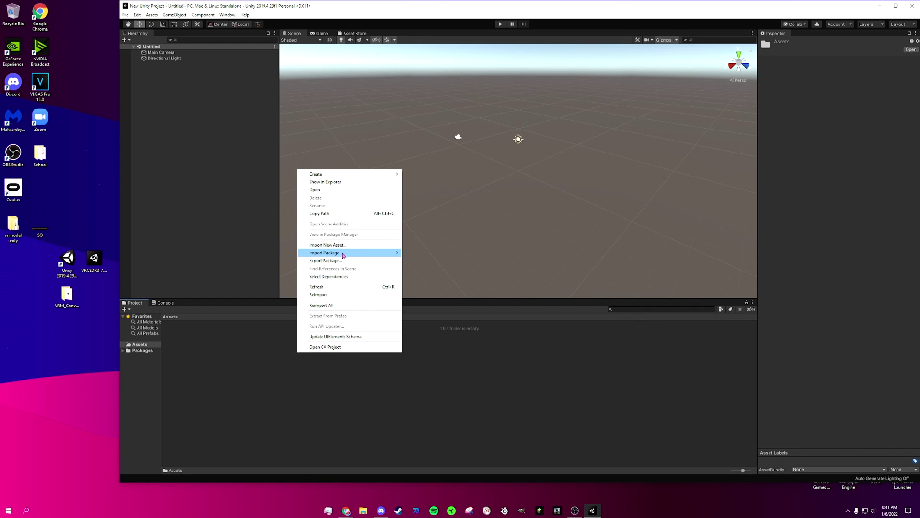
mouse_move(346, 255)
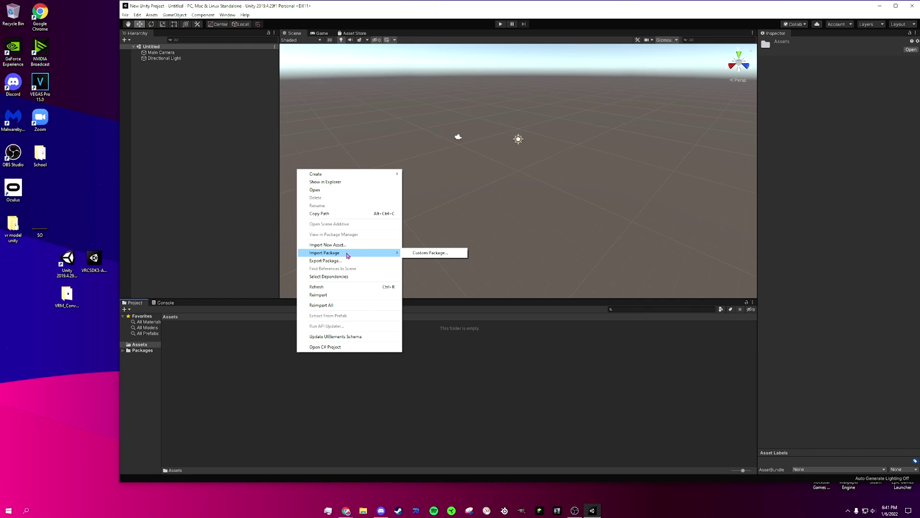
click(424, 256)
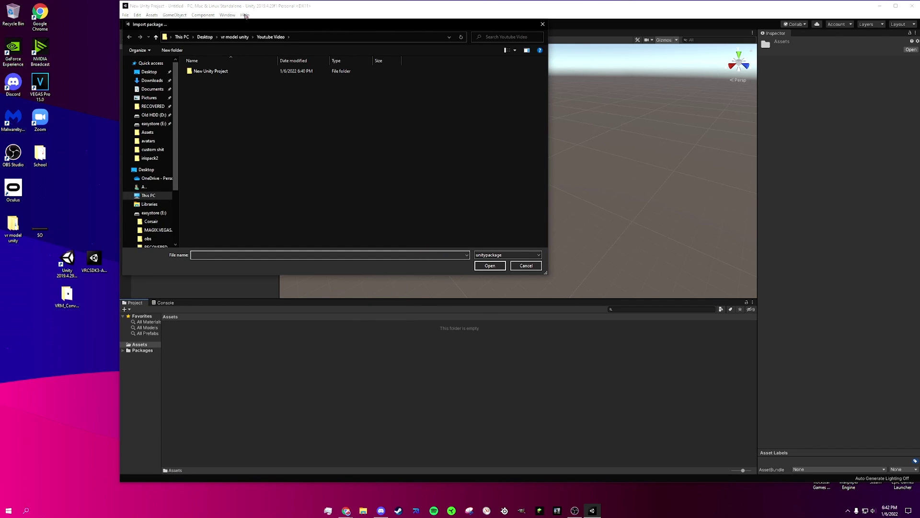
Step: Import every file of the Desktop VRCSDK3-AVATAR-2021.11.24.16.20_Public package
click(205, 37)
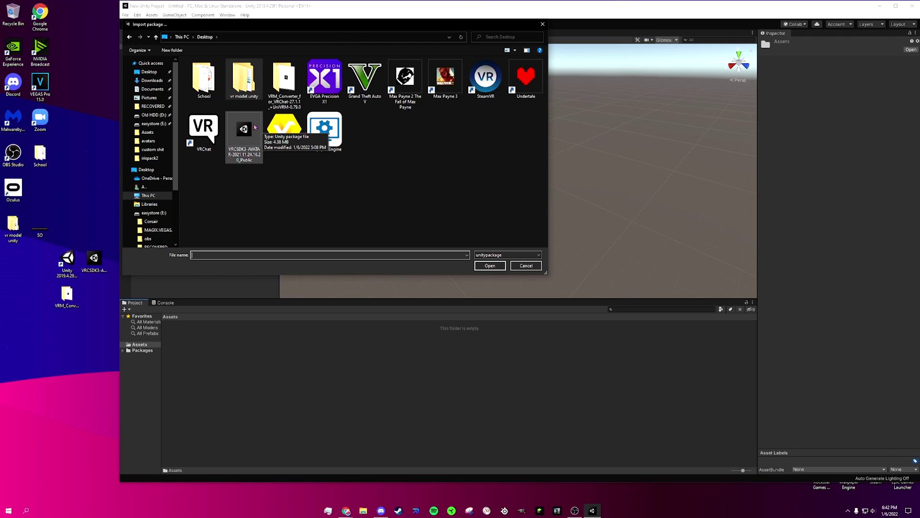
click(243, 161)
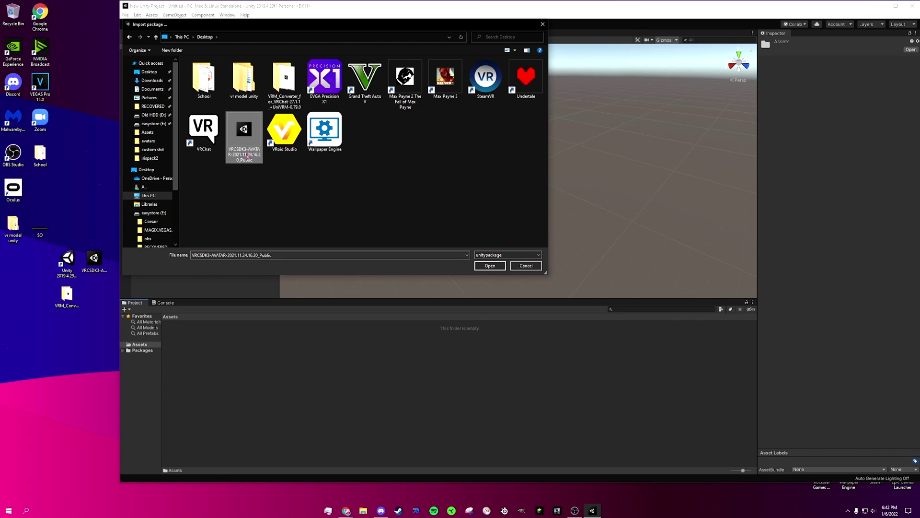
click(490, 265)
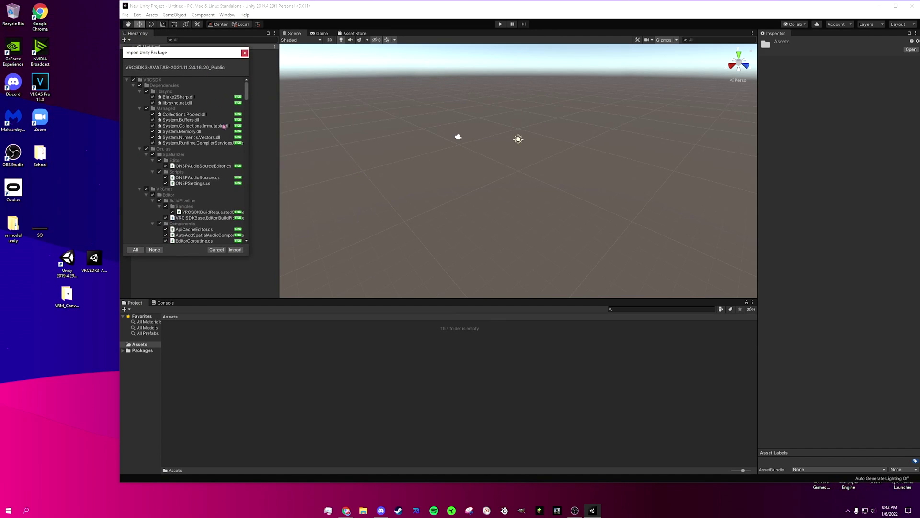
click(234, 249)
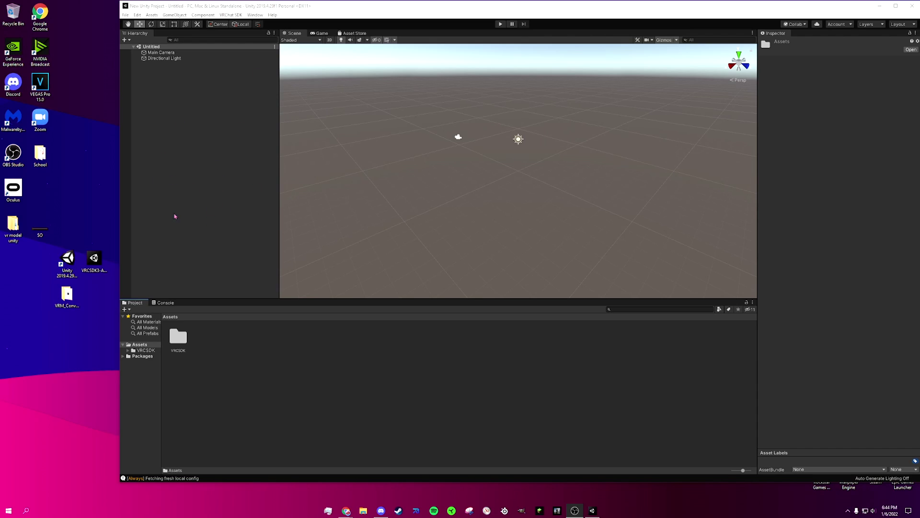
Step: Import the VRM_Converter unitypackage (VRM Converter for VRChat 27.1.1) into the Unity project's Assets as a custom package
click(288, 401)
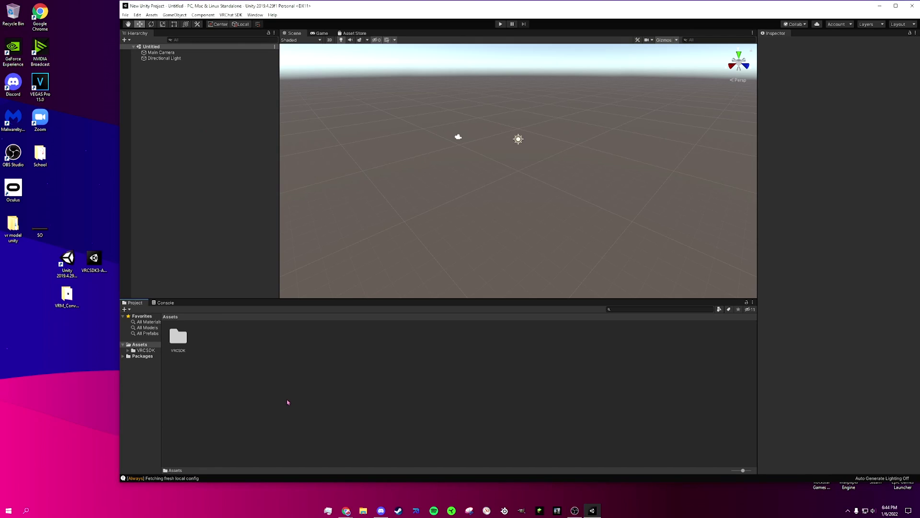
right_click(230, 349)
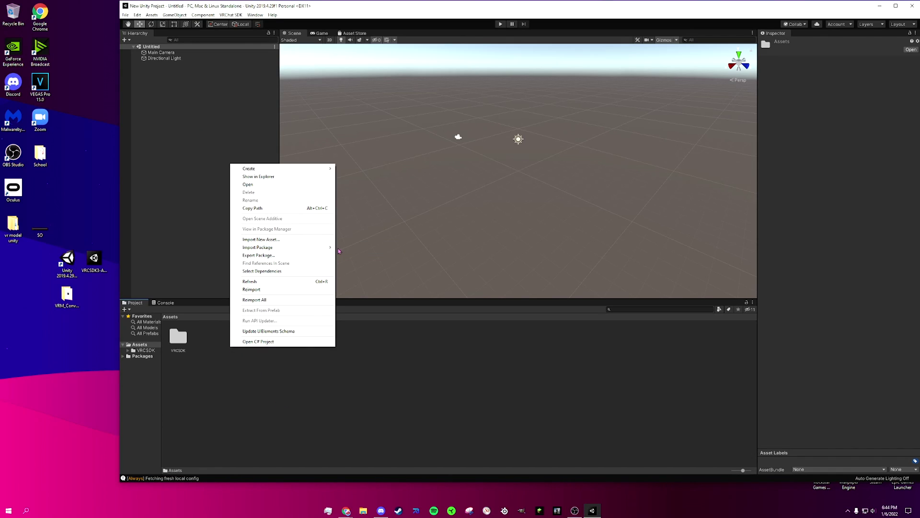
click(365, 248)
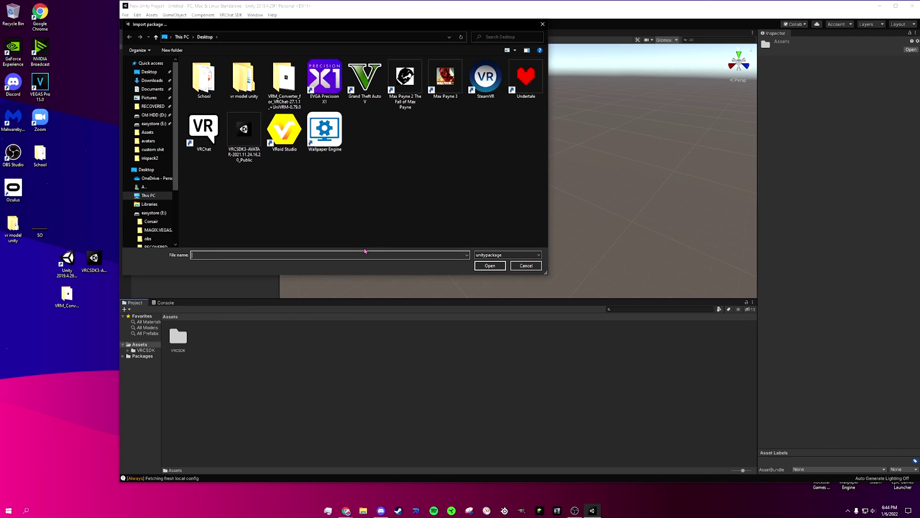
double_click(287, 79)
click(237, 70)
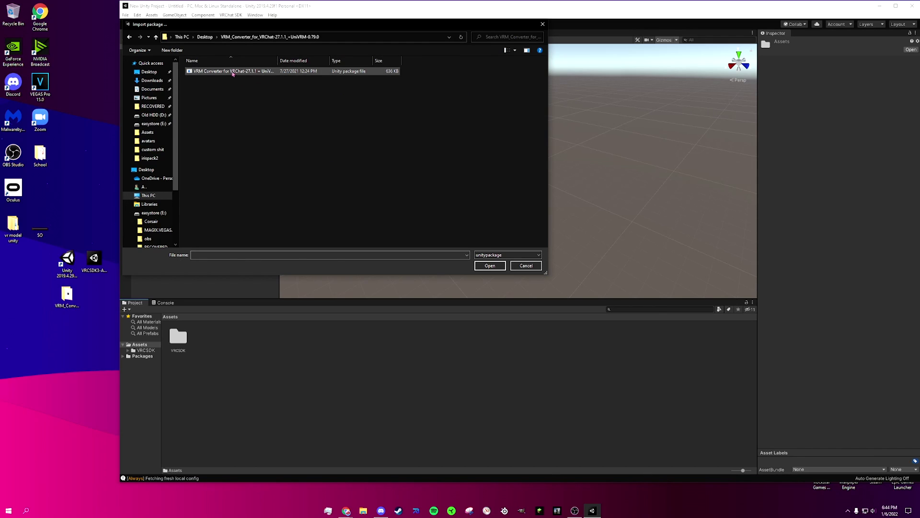
click(494, 266)
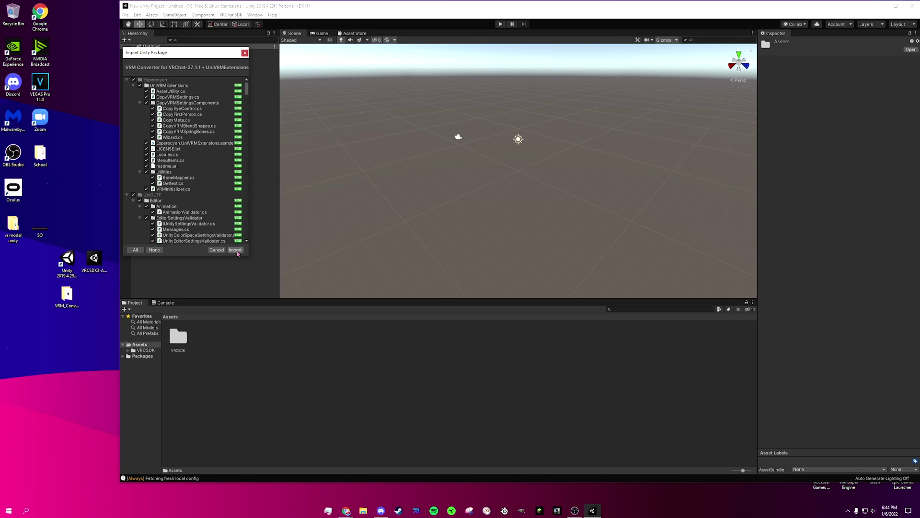
click(235, 250)
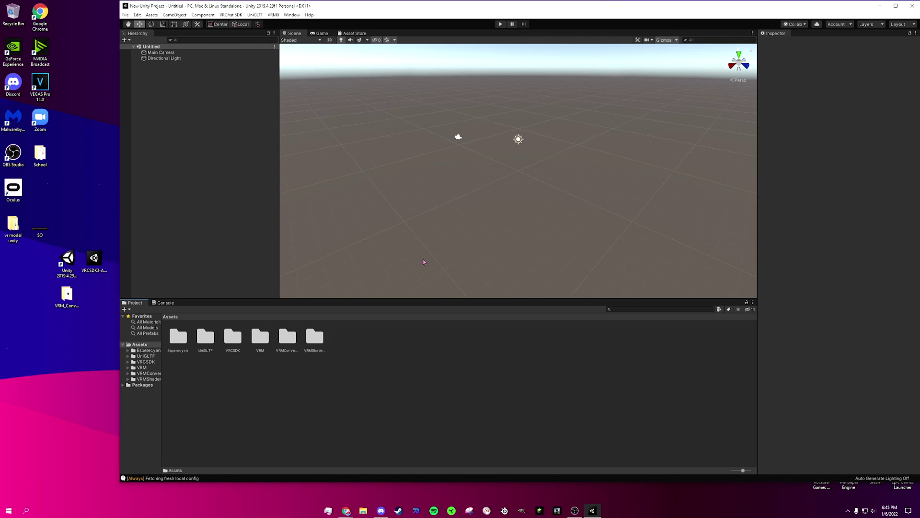
Step: Import Documents/vroid/avatars/gothicvr v1.1.vrm with VRM0 > Import and save its prefab in Assets
click(273, 15)
mouse_move(256, 18)
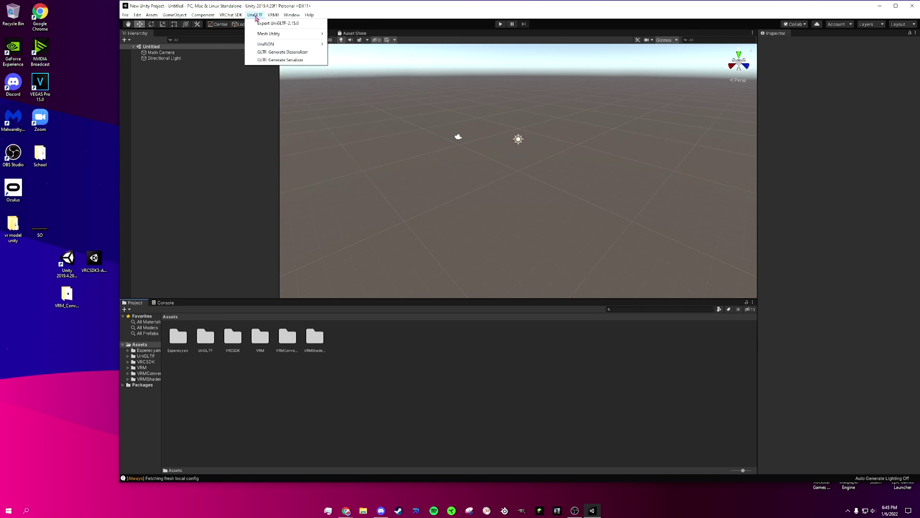
click(282, 41)
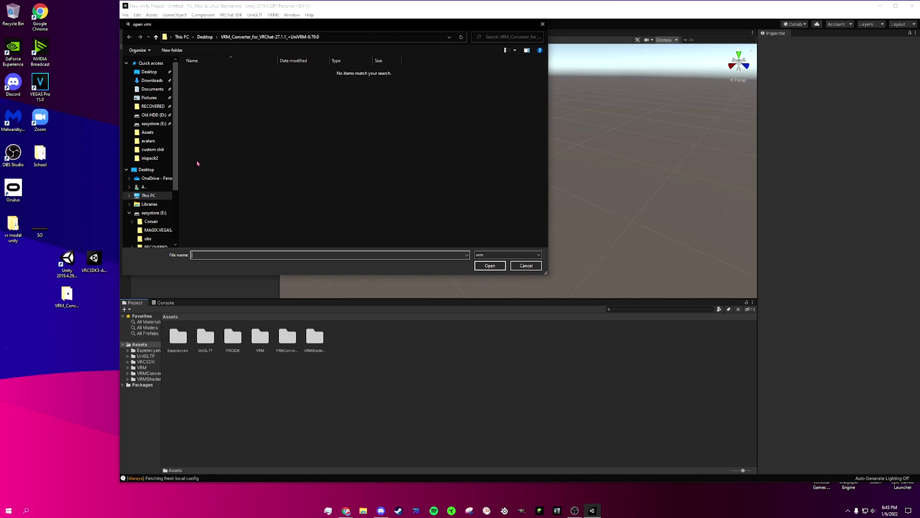
click(158, 91)
double_click(209, 186)
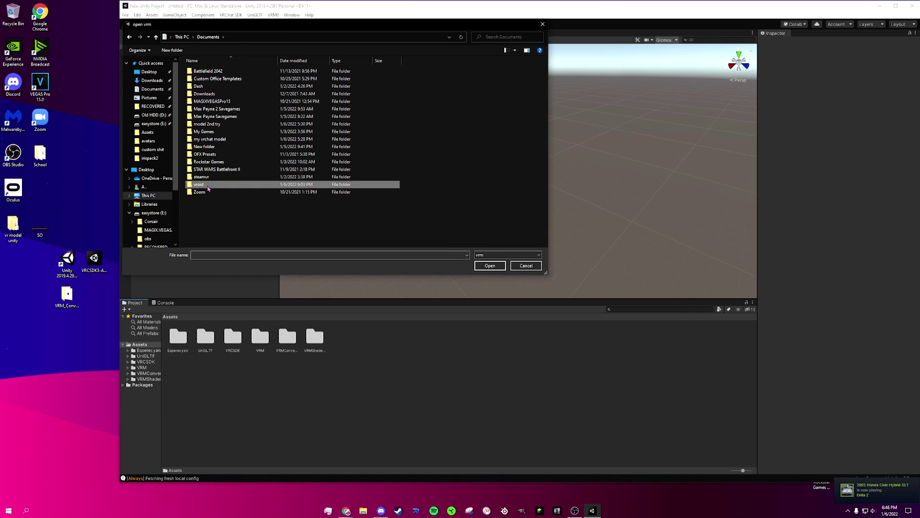
double_click(209, 72)
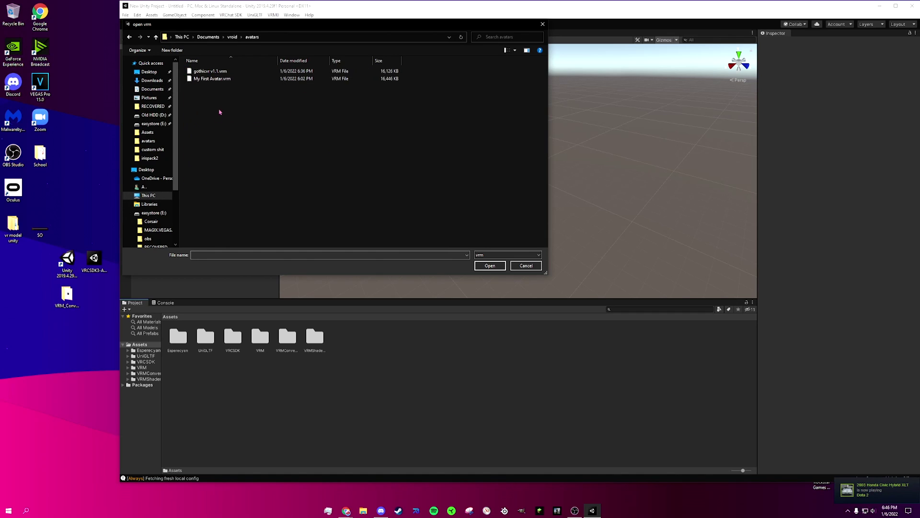
click(225, 72)
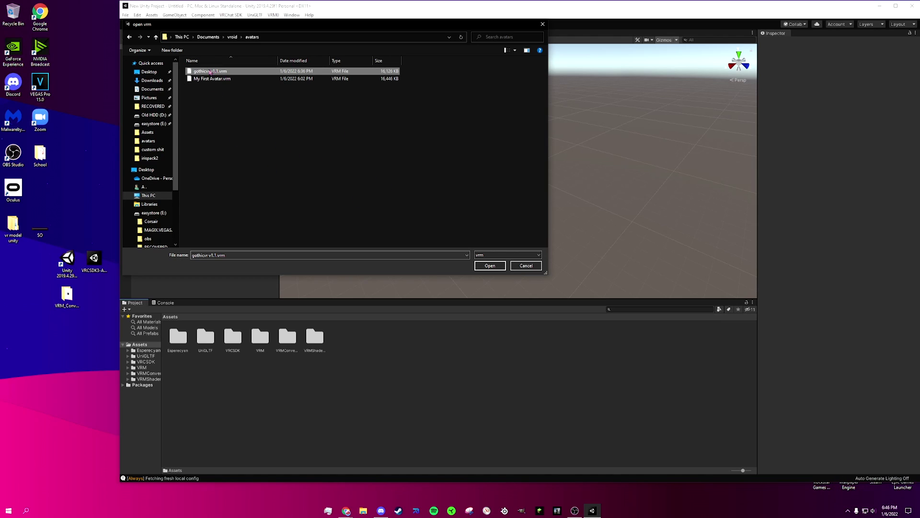
click(489, 266)
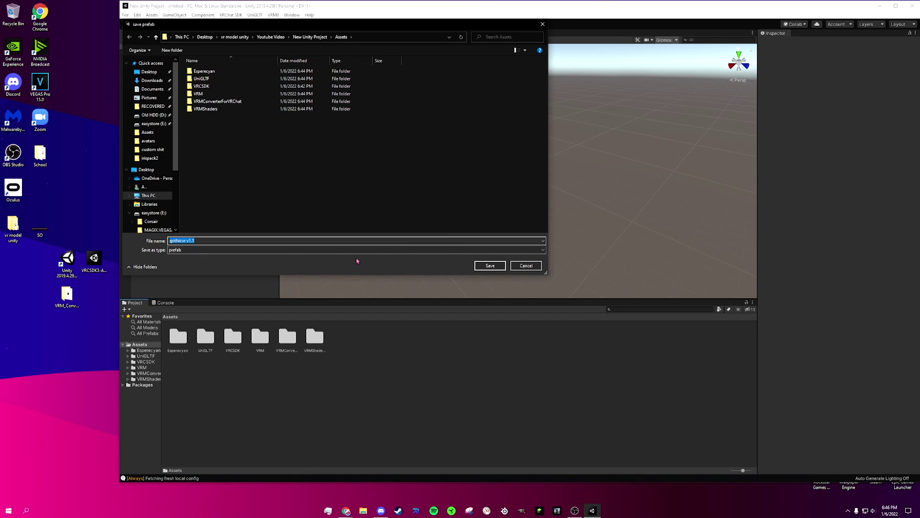
click(490, 265)
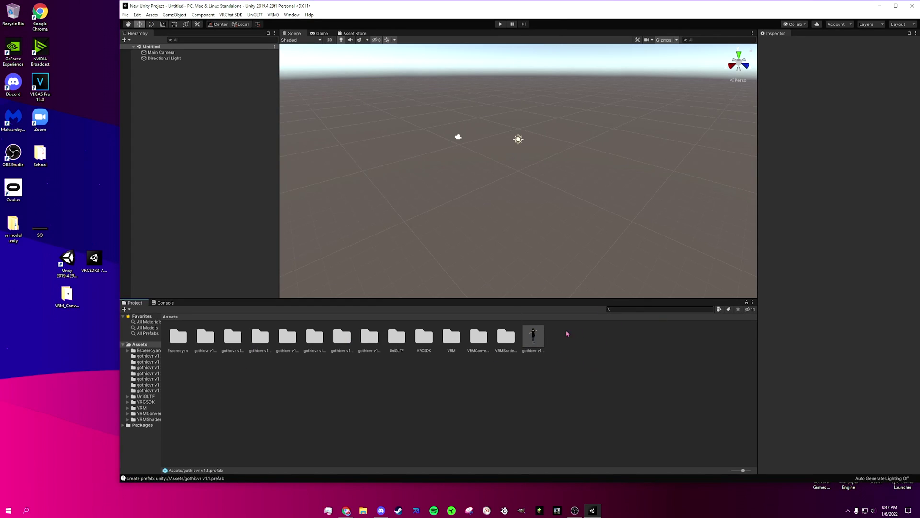
Step: Convert the gothicvr v1.1 prefab with Duplicate and Convert for VRChat, saving gothicvr v1.1 (VRChat)
click(540, 342)
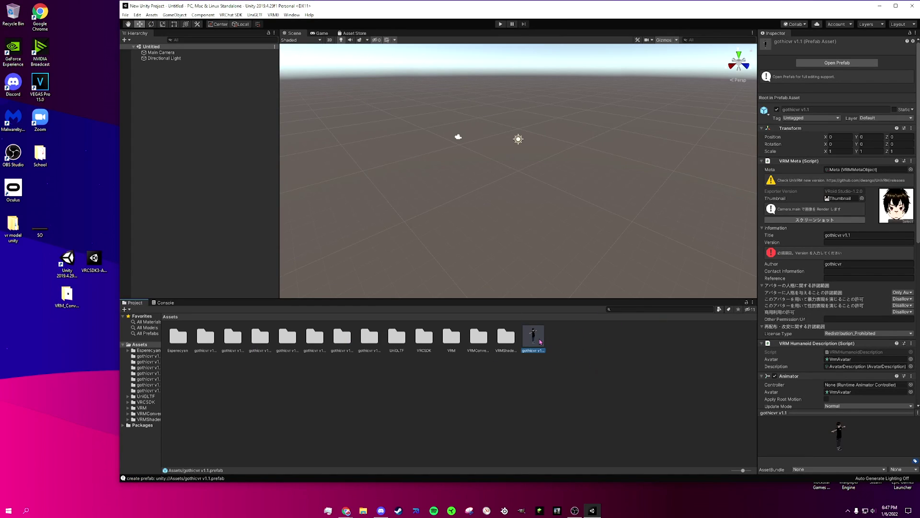
click(276, 16)
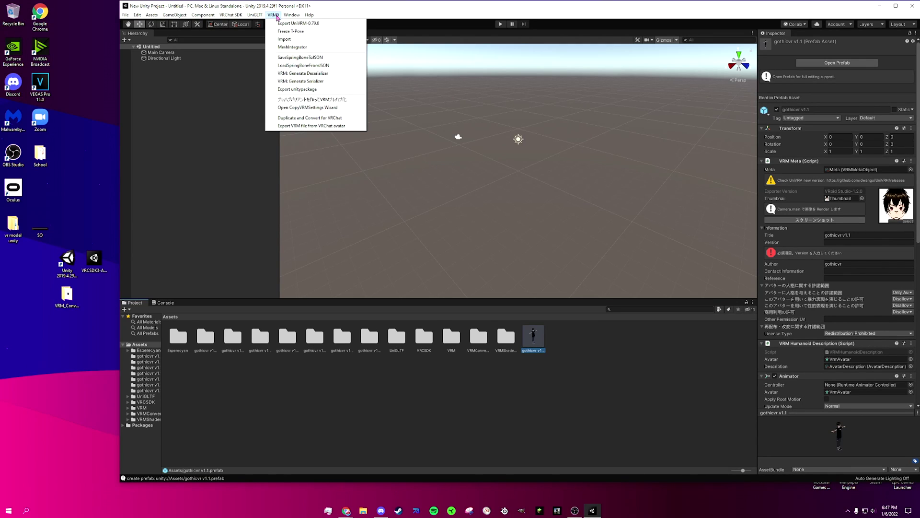
click(296, 118)
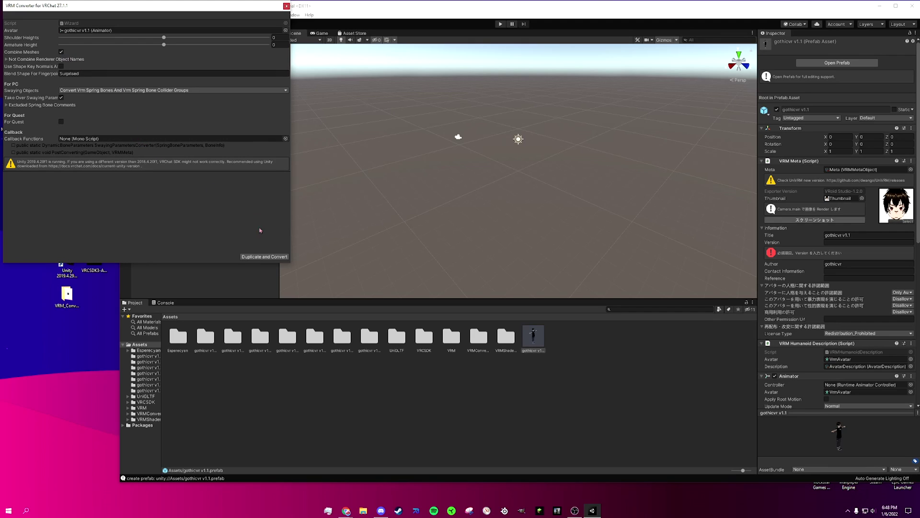
click(263, 257)
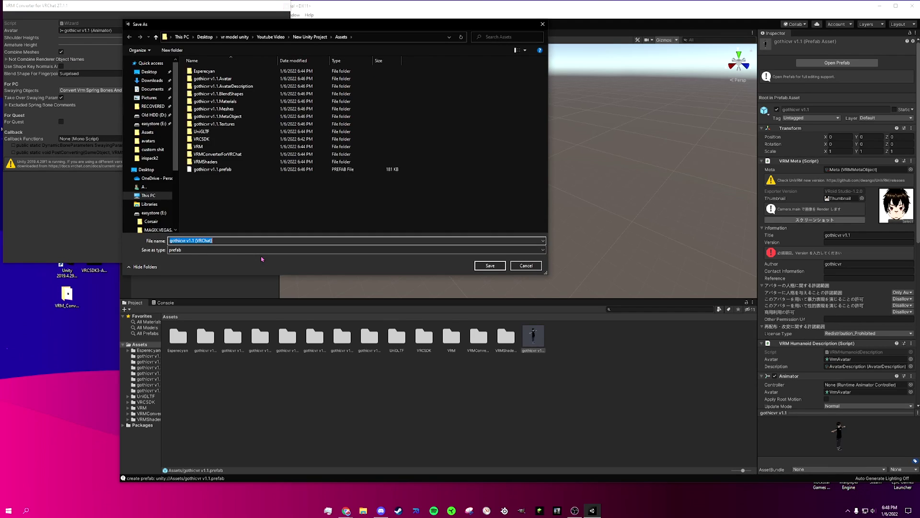
click(487, 267)
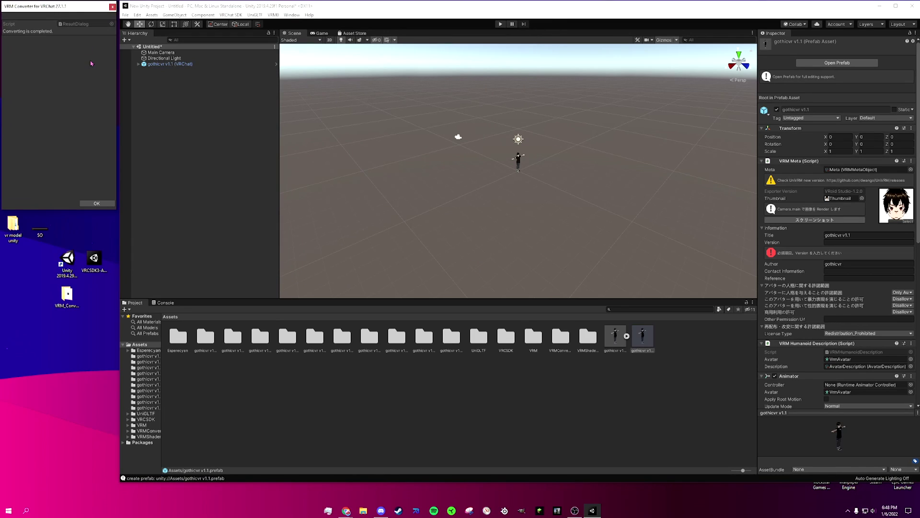
click(106, 205)
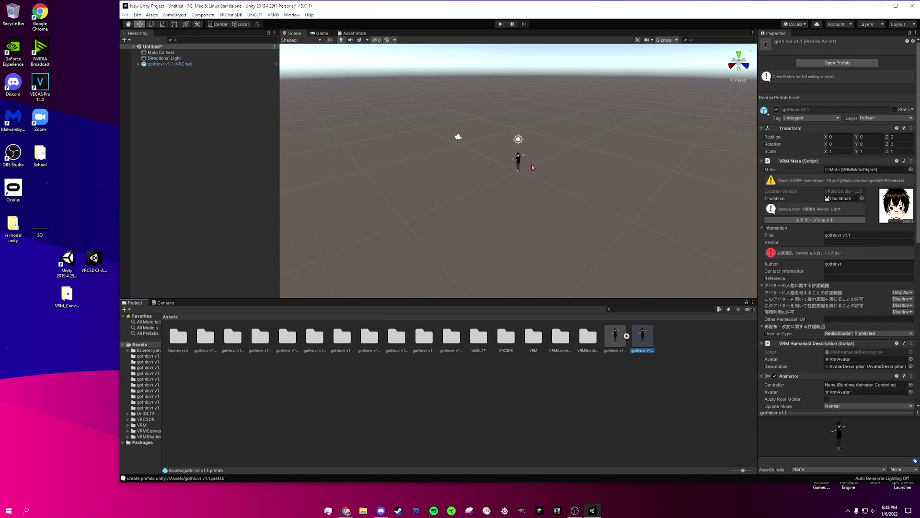
Step: Orbit and zoom the scene view to inspect the converted T-posed avatar
click(514, 181)
scroll(525, 166, up, 8)
right_drag(526, 166, 616, 156)
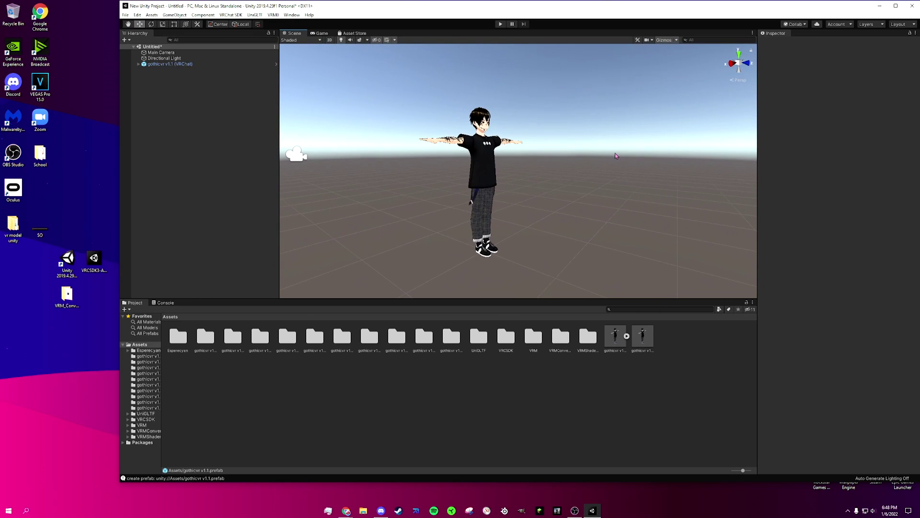
mouse_move(551, 159)
right_down()
mouse_move(559, 157)
mouse_move(527, 157)
mouse_move(663, 156)
mouse_move(554, 155)
right_up()
scroll(556, 158, up, 5)
scroll(557, 158, down, 5)
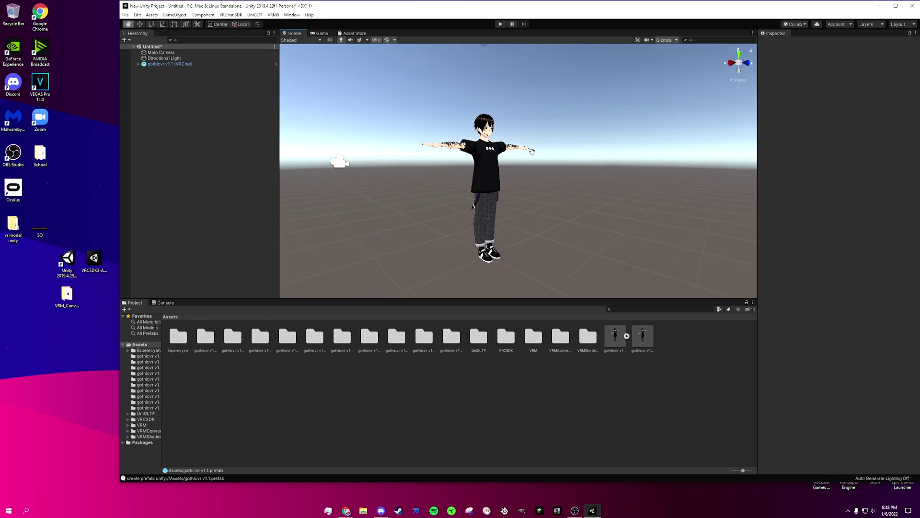